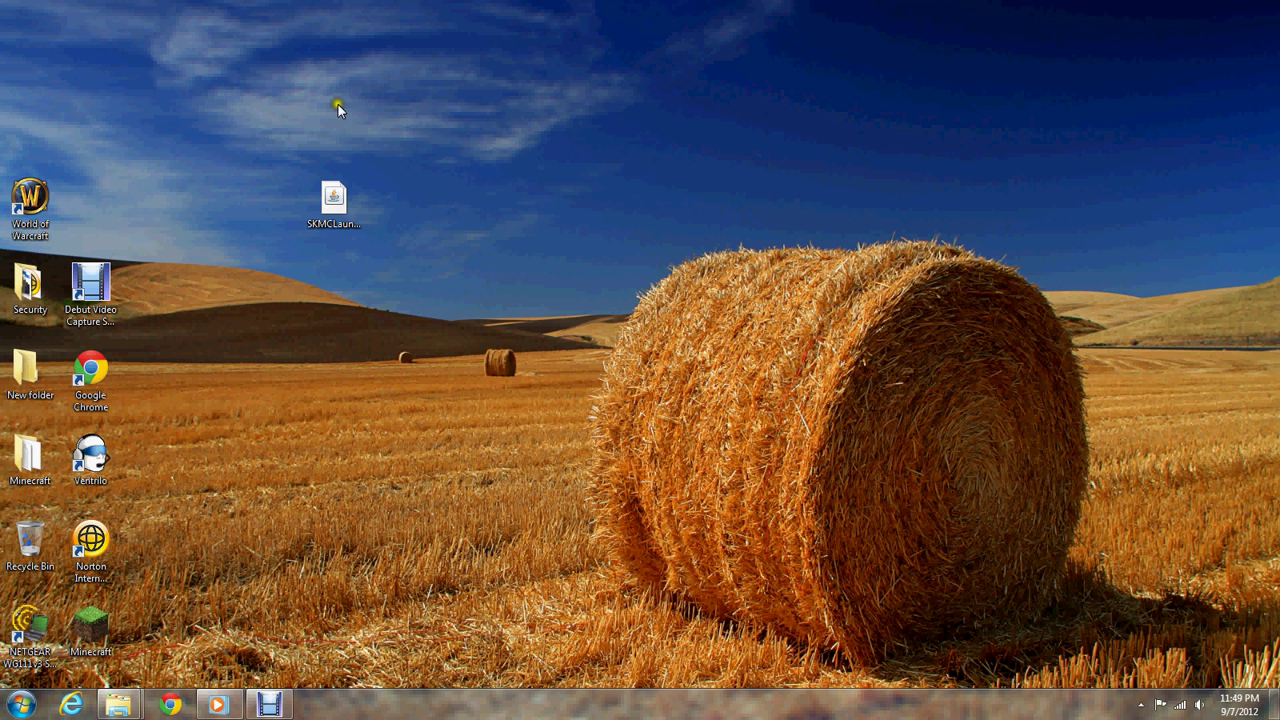
Start SK's Minecraft Launcher and bring up its configuration Switch... choices.
double_click(333, 200)
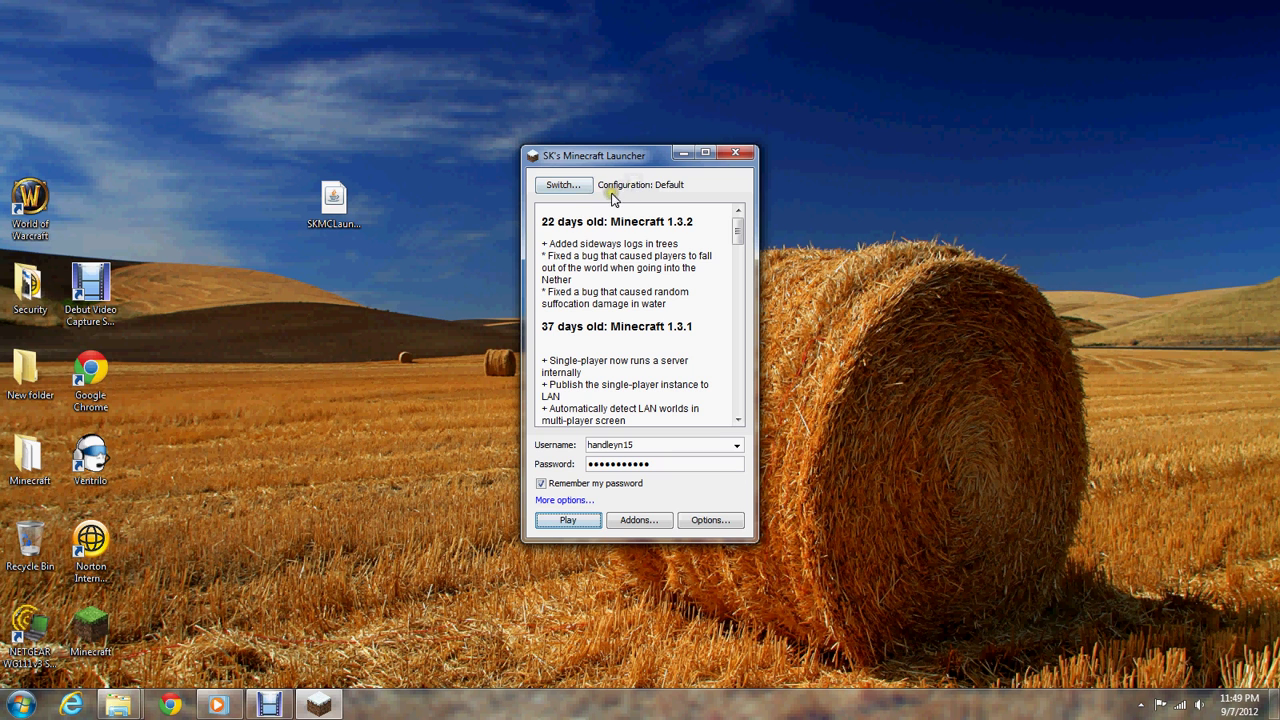
click(548, 186)
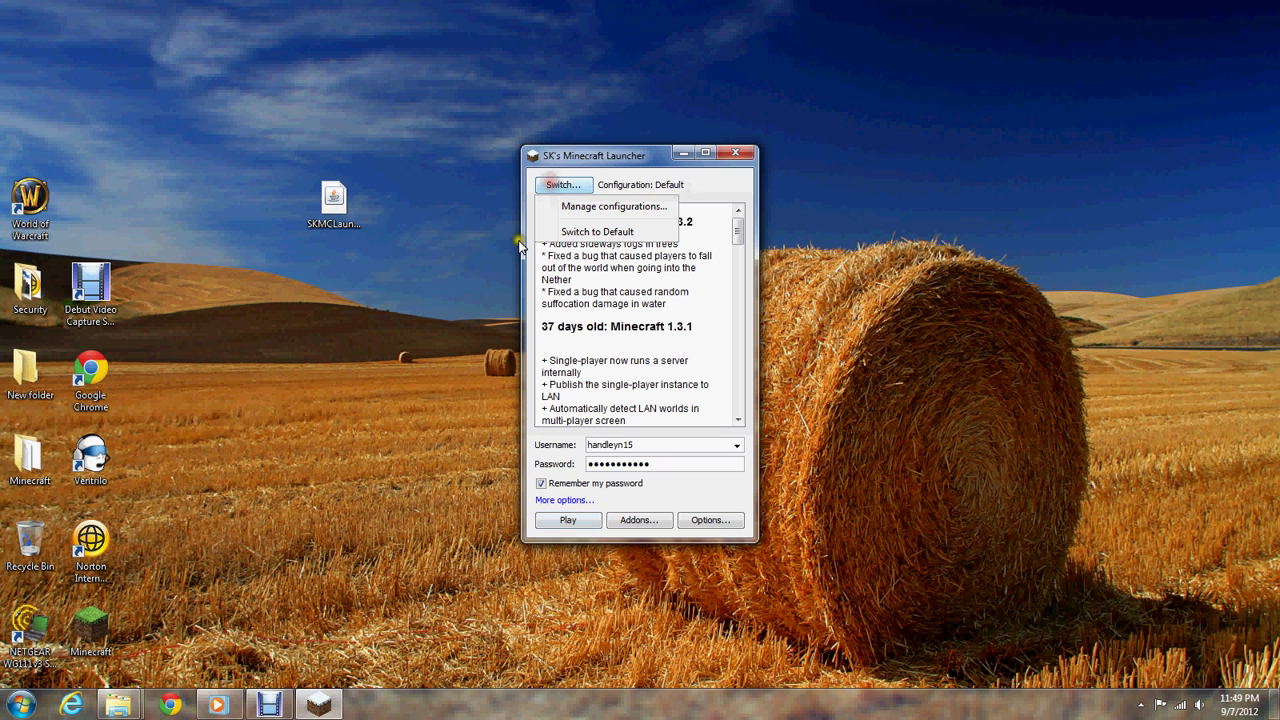
Open Manage configurations and toggle the skip-news launcher setting on and back off.
click(588, 208)
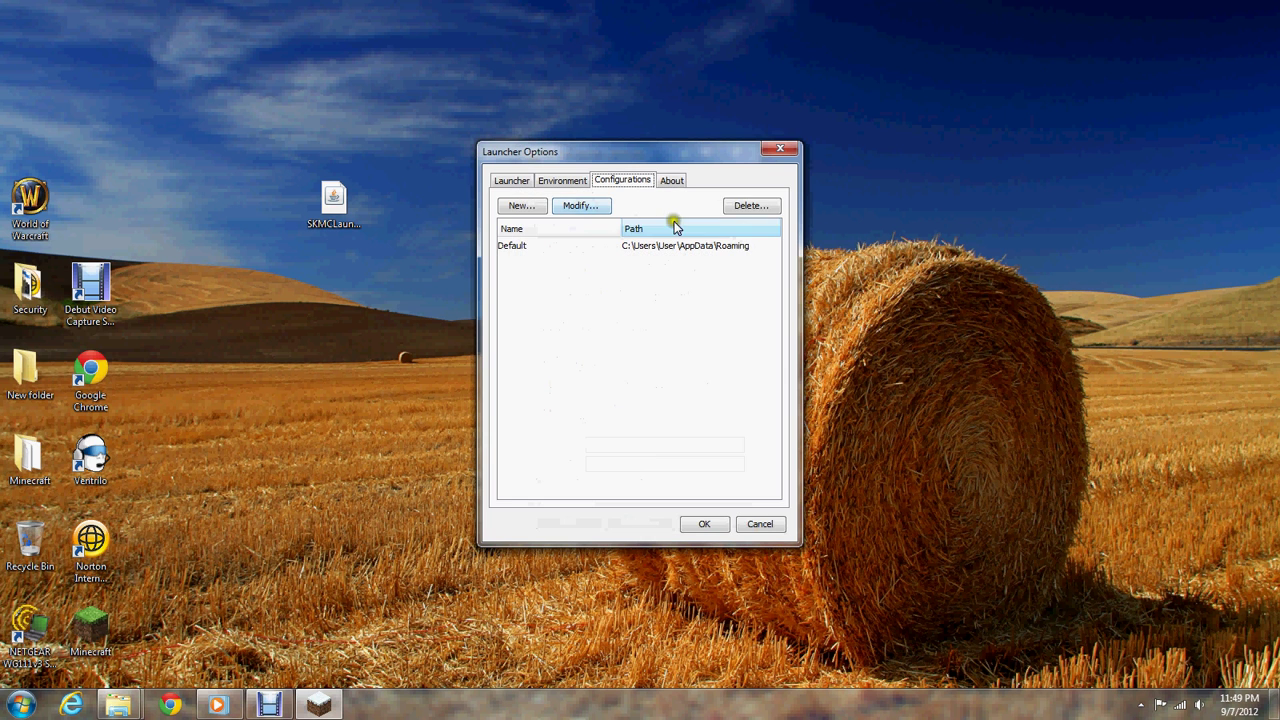
click(563, 180)
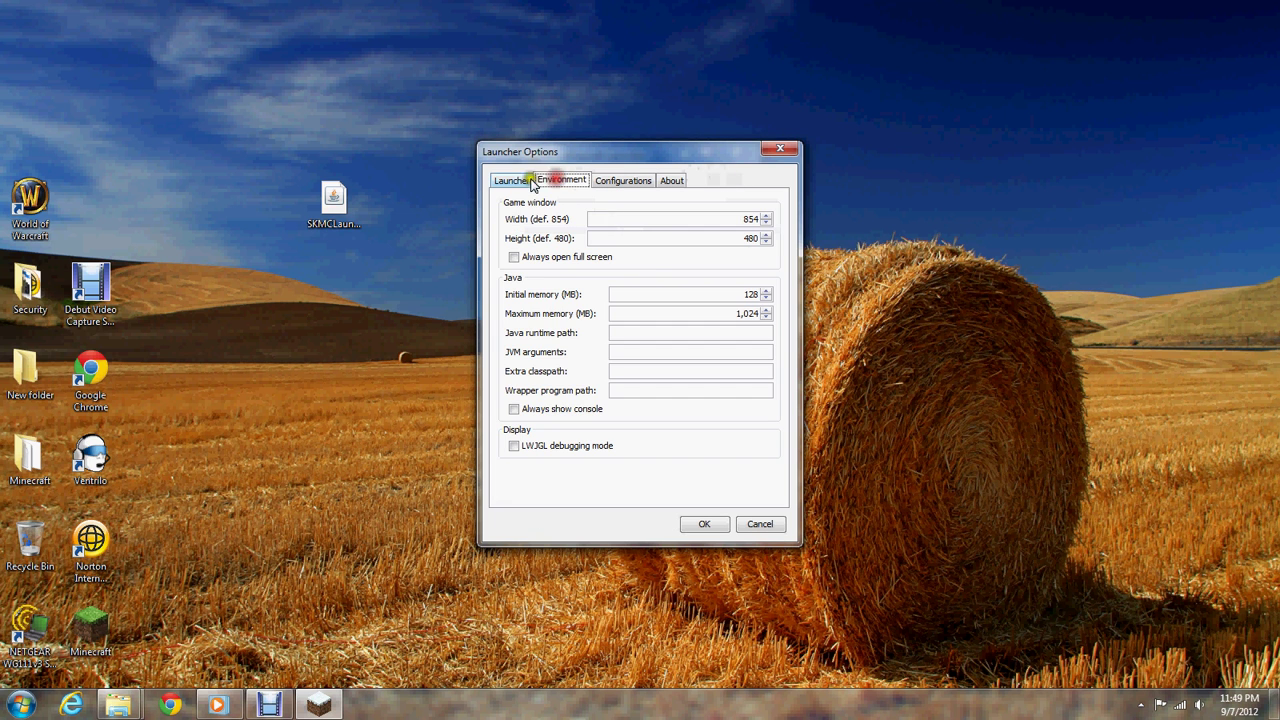
click(512, 181)
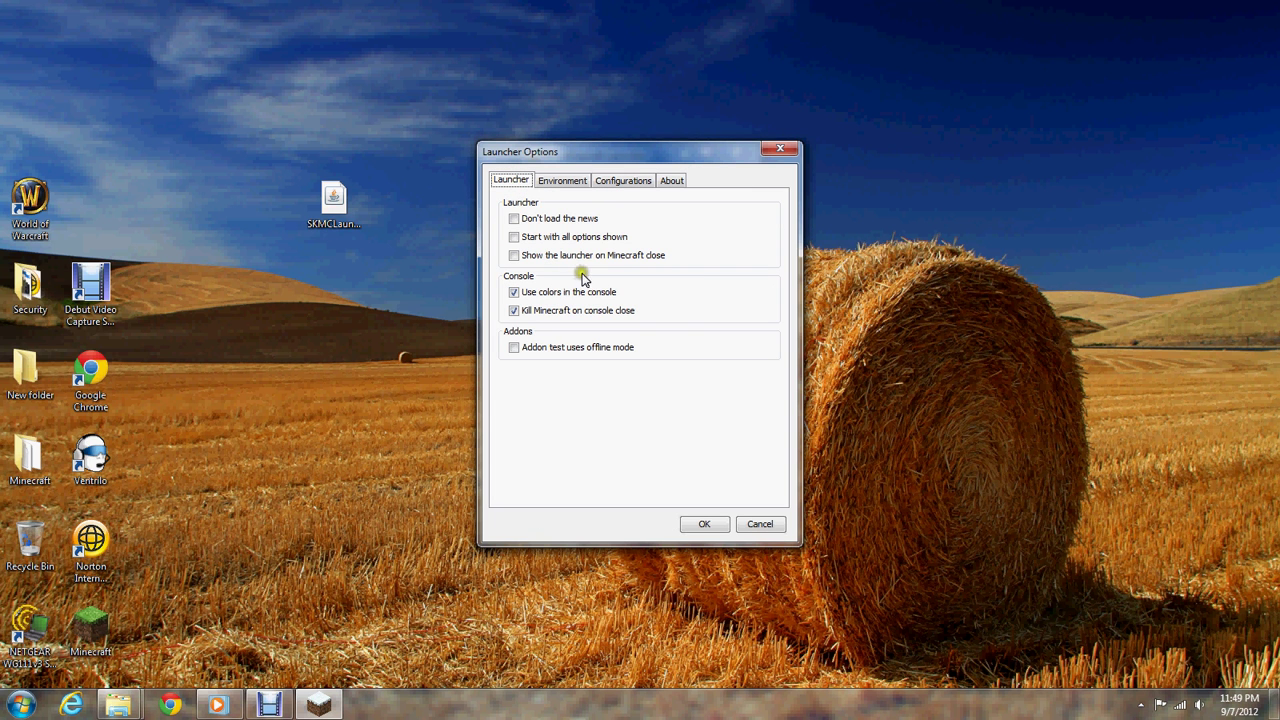
click(588, 219)
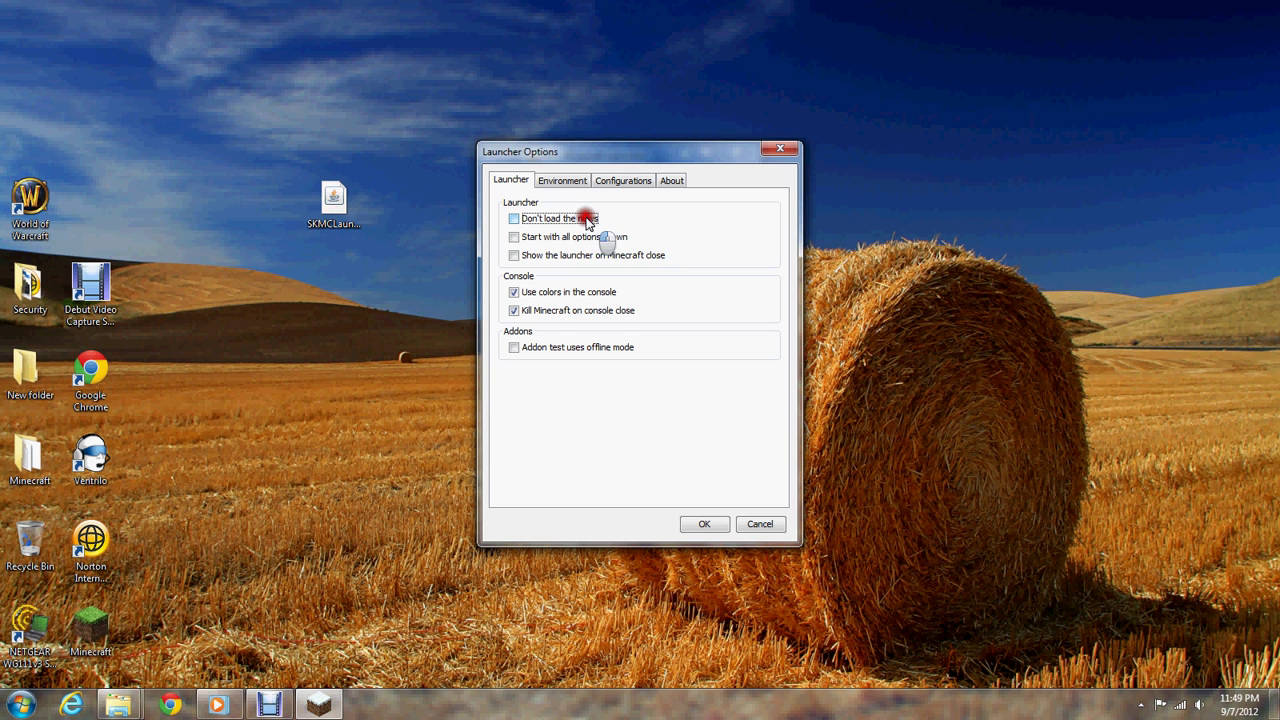
click(588, 219)
Look through the Environment, Configurations and About tabs, then cancel without saving.
click(540, 180)
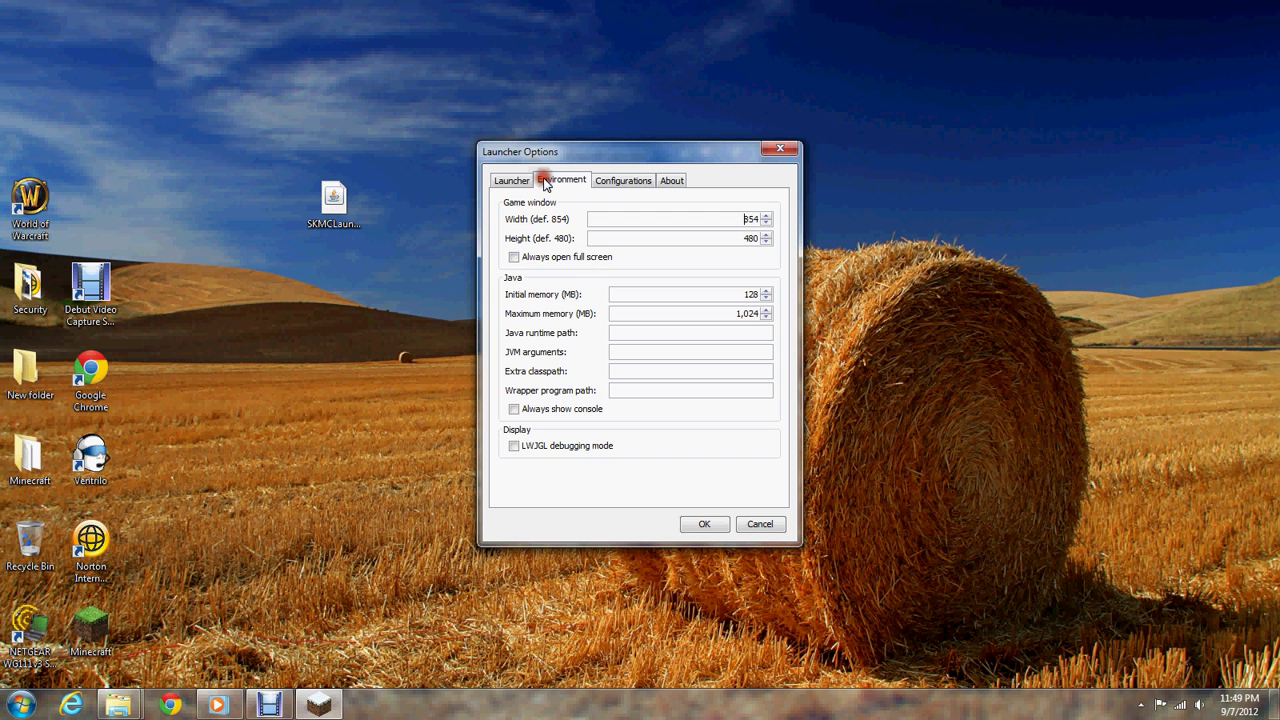
click(613, 181)
click(563, 178)
click(613, 181)
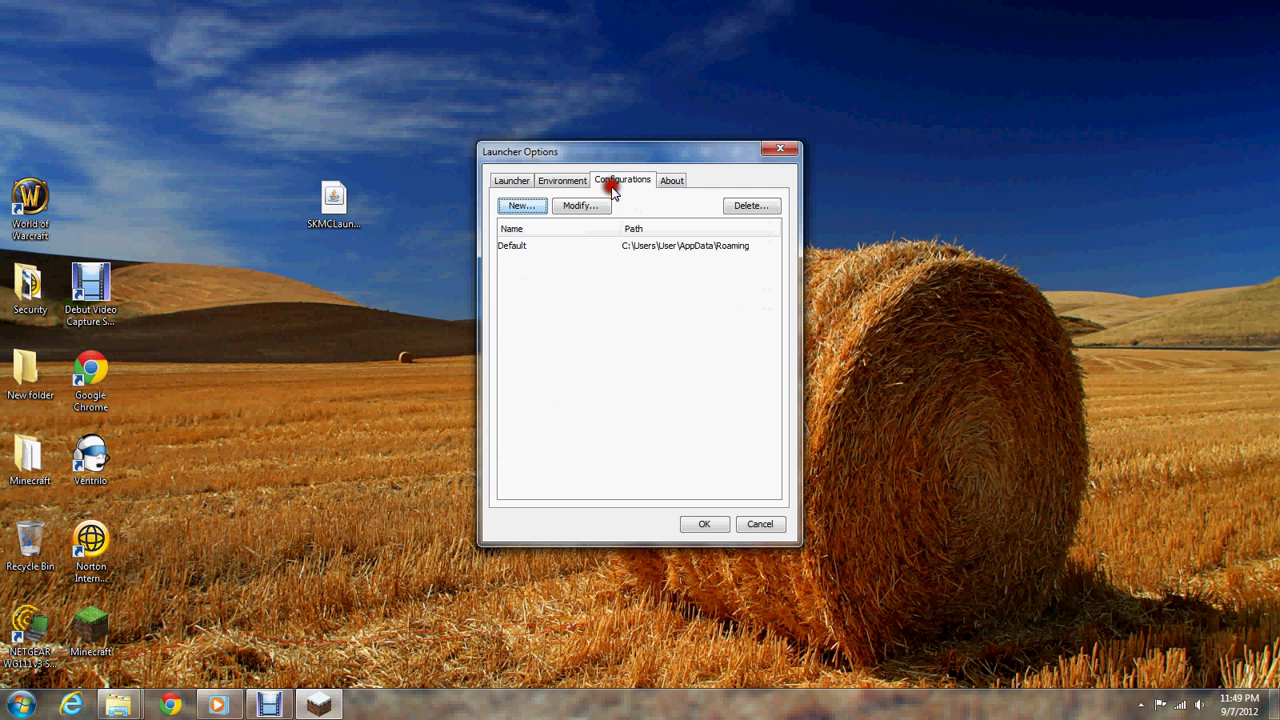
click(674, 182)
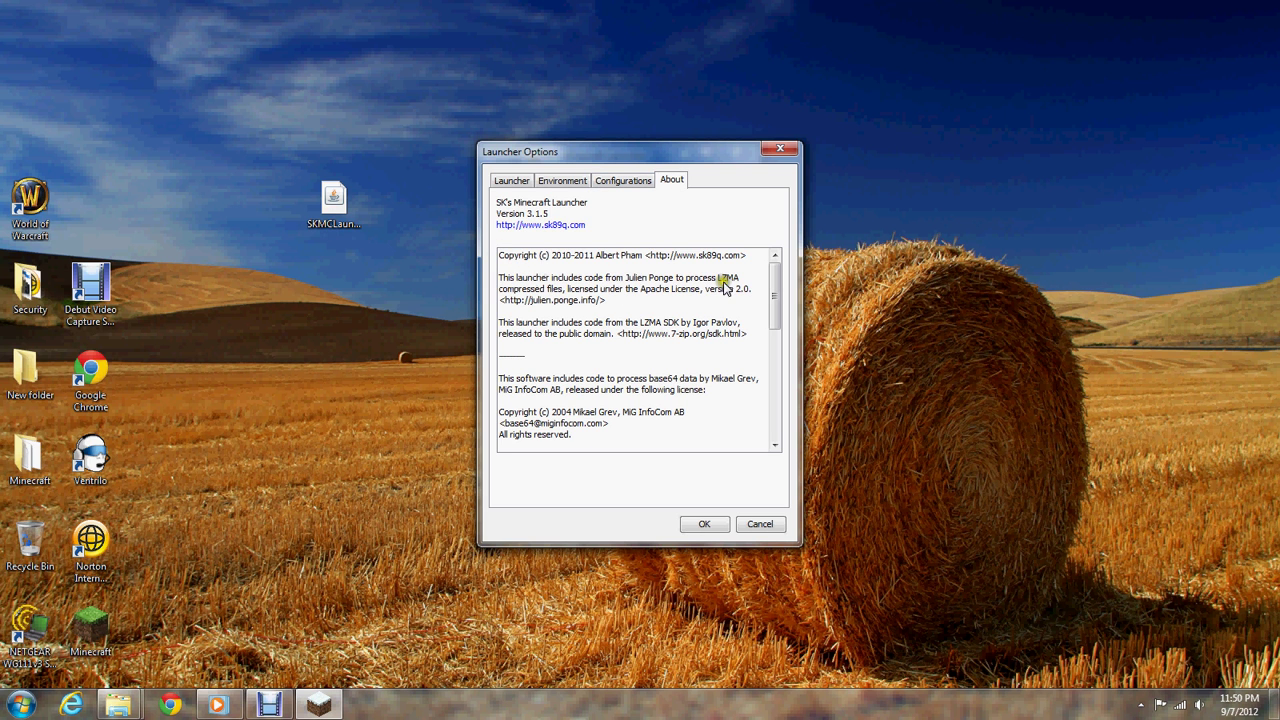
mouse_move(770, 276)
mouse_down()
mouse_move(786, 292)
mouse_move(789, 417)
mouse_move(783, 268)
mouse_up()
click(760, 524)
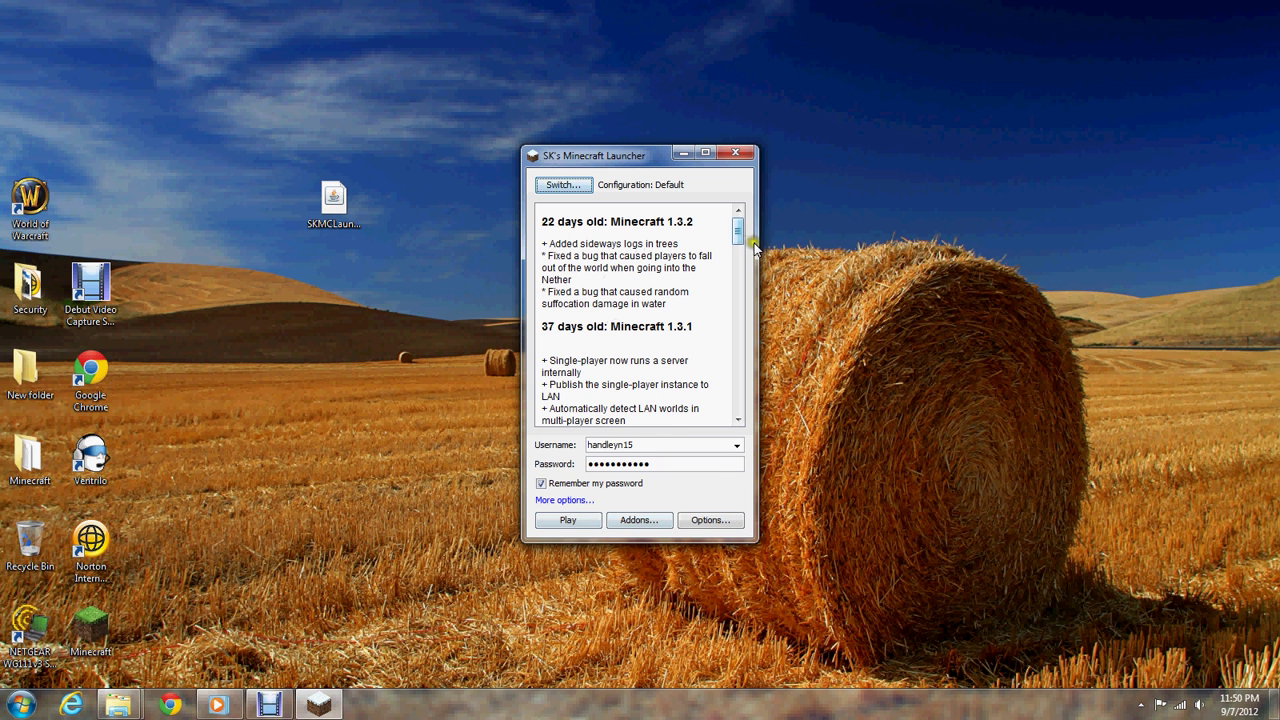
Scroll the changelog, open and close Options, then bring up Addons for the Default configuration.
mouse_move(738, 235)
mouse_down()
mouse_move(734, 398)
mouse_move(737, 228)
mouse_up()
click(660, 521)
click(706, 521)
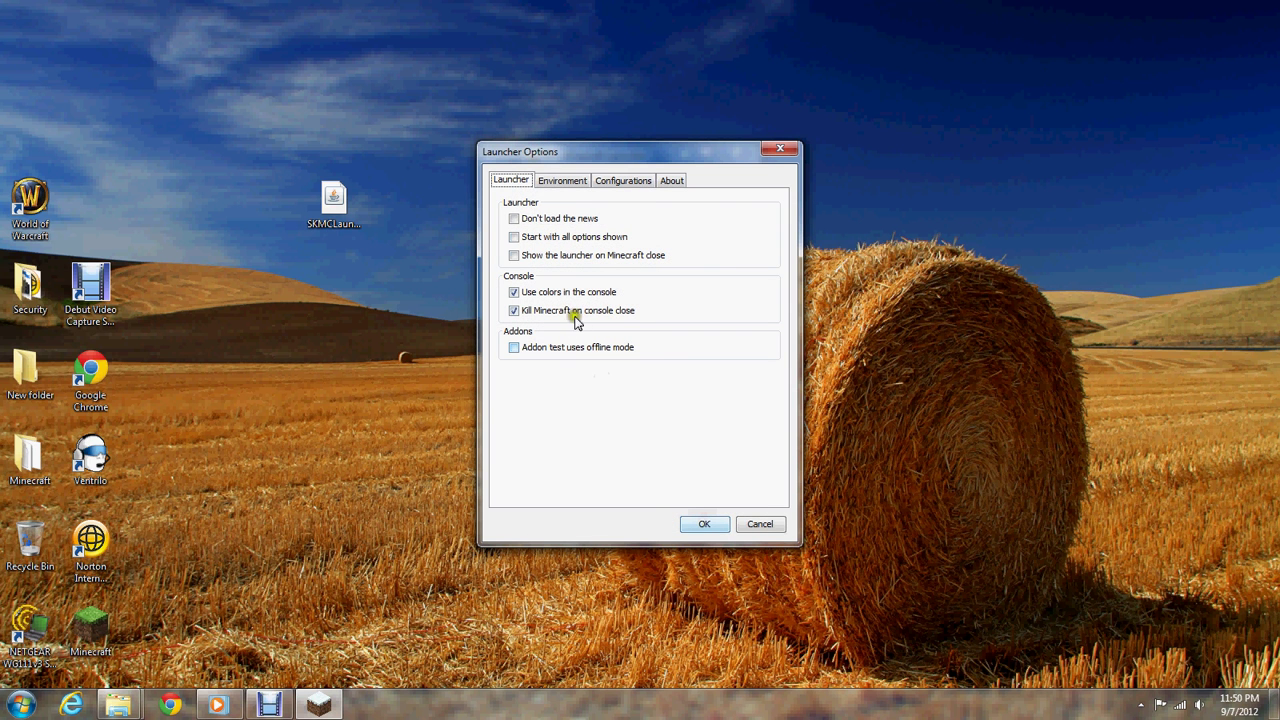
click(780, 150)
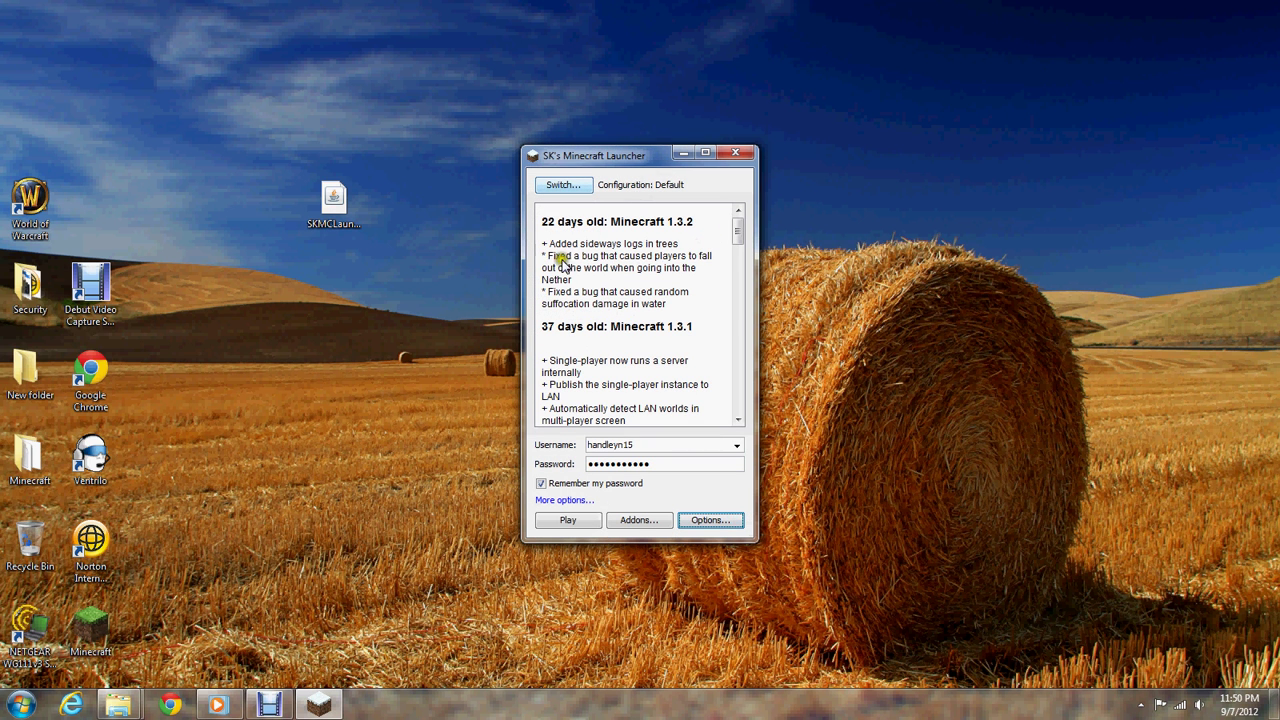
click(639, 521)
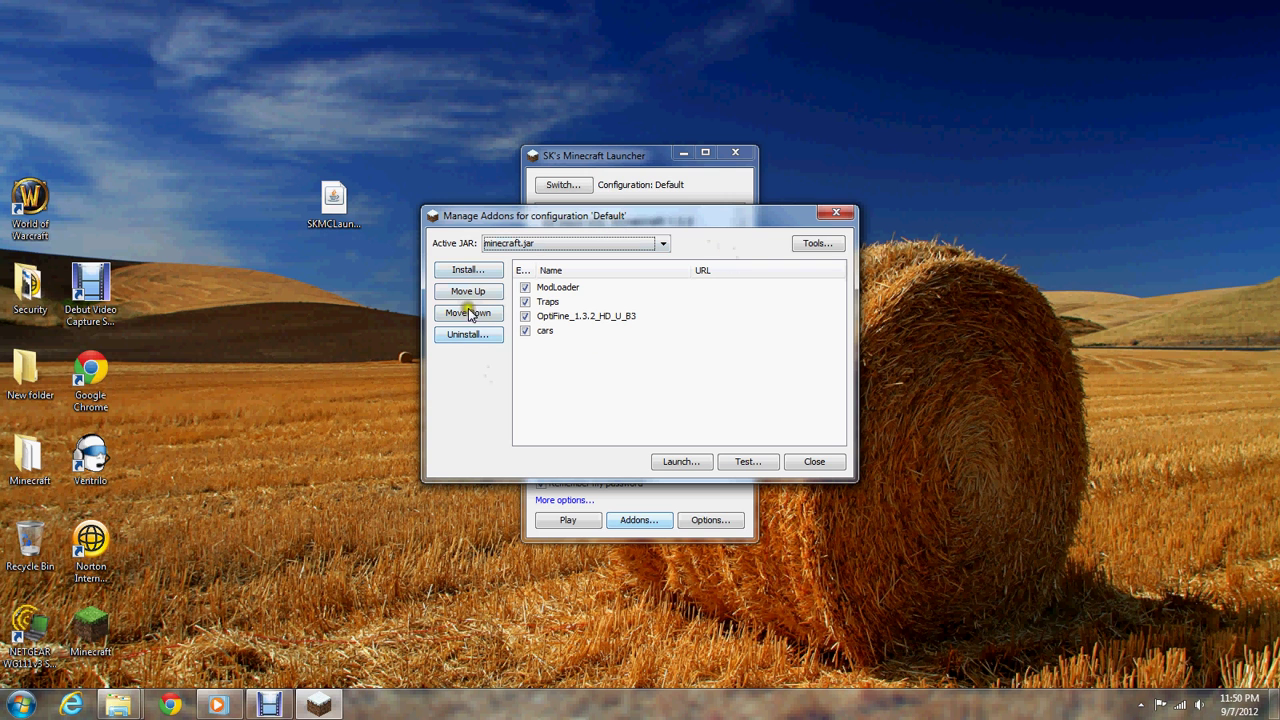
Keep minecraft.jar as the game jar and disable the Traps, OptiFine and cars addons.
click(495, 244)
click(507, 246)
click(527, 302)
click(527, 316)
click(527, 331)
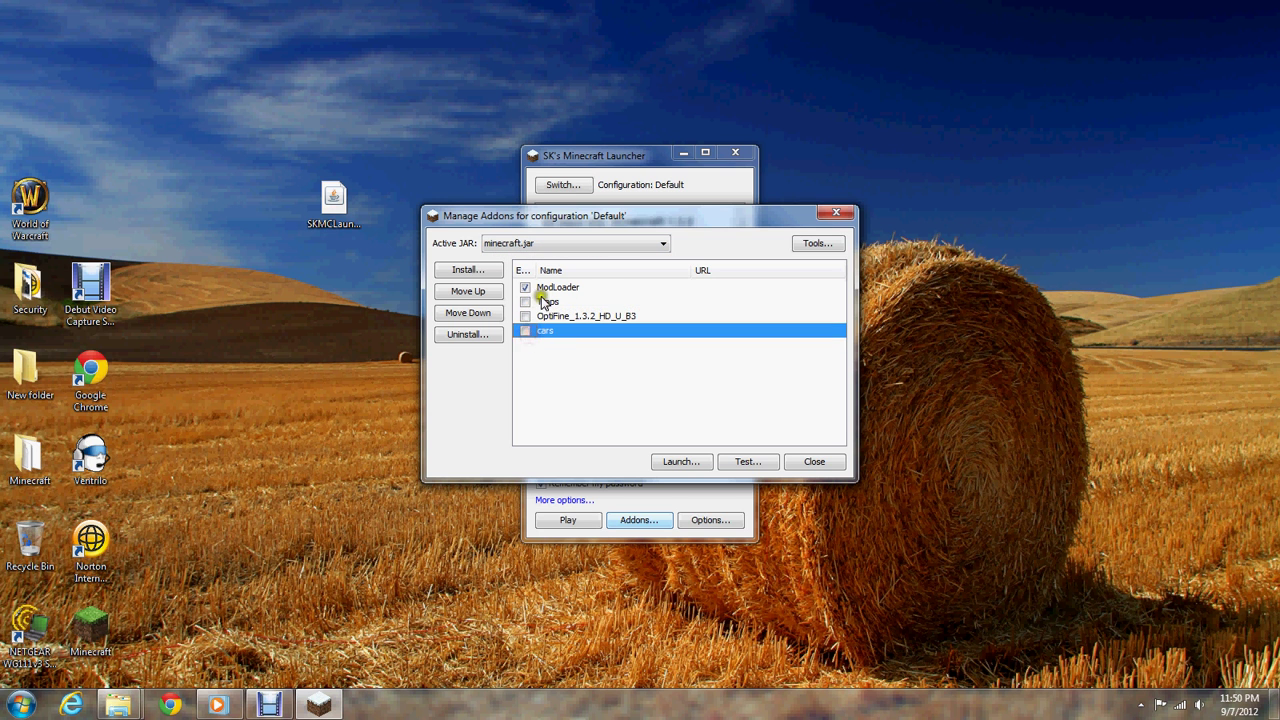
Uninstall Traps, OptiFine_1.3.2_HD_U_B3 and cars, confirming each removal with Yes.
click(542, 301)
click(482, 334)
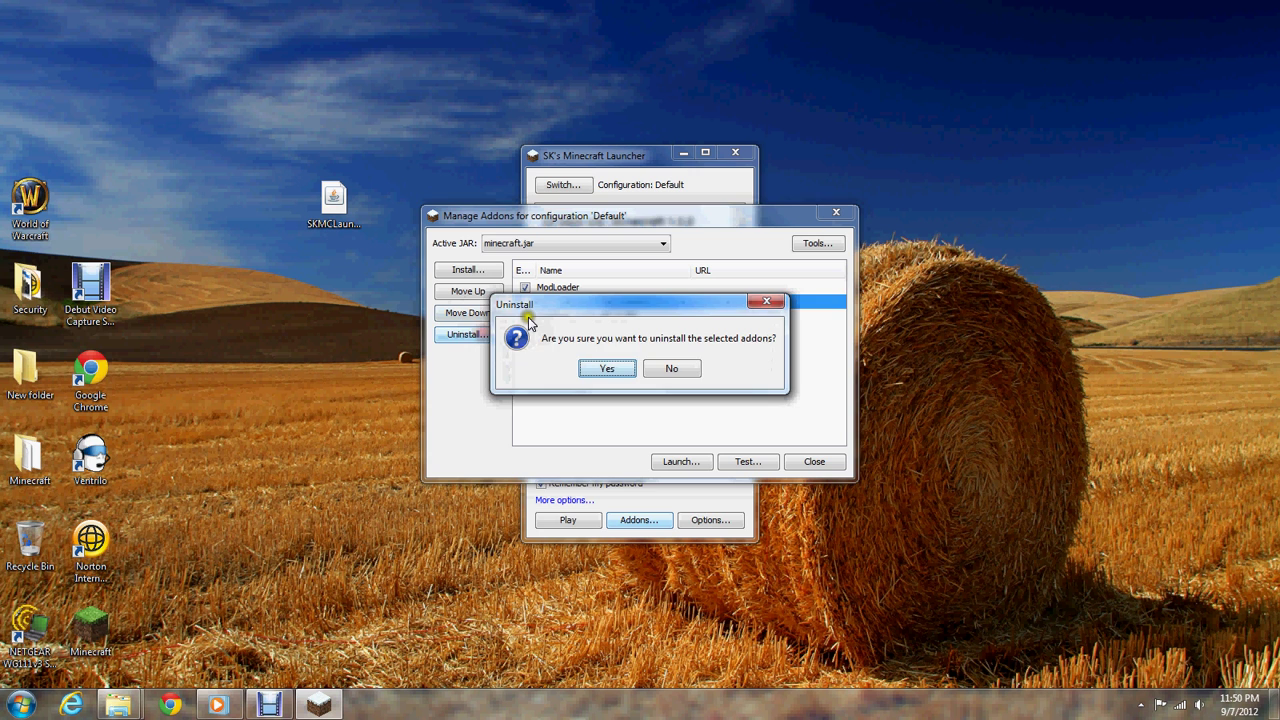
click(597, 368)
click(570, 301)
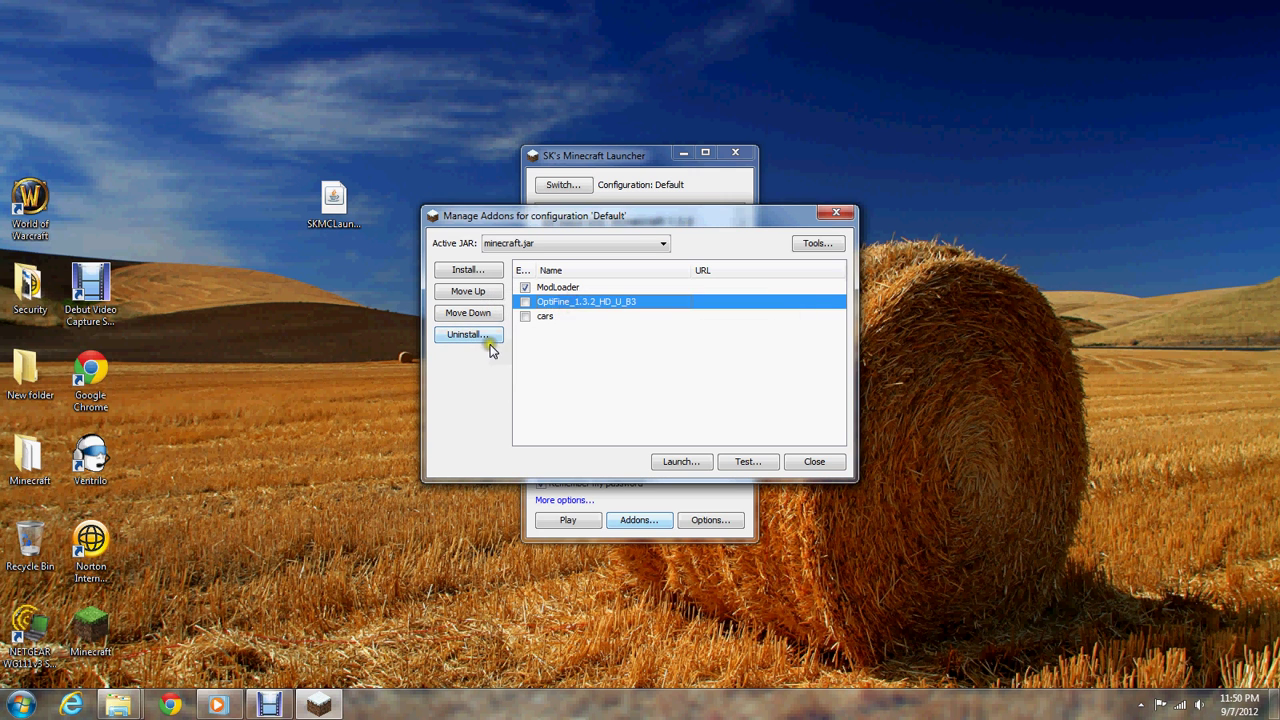
click(492, 334)
click(606, 366)
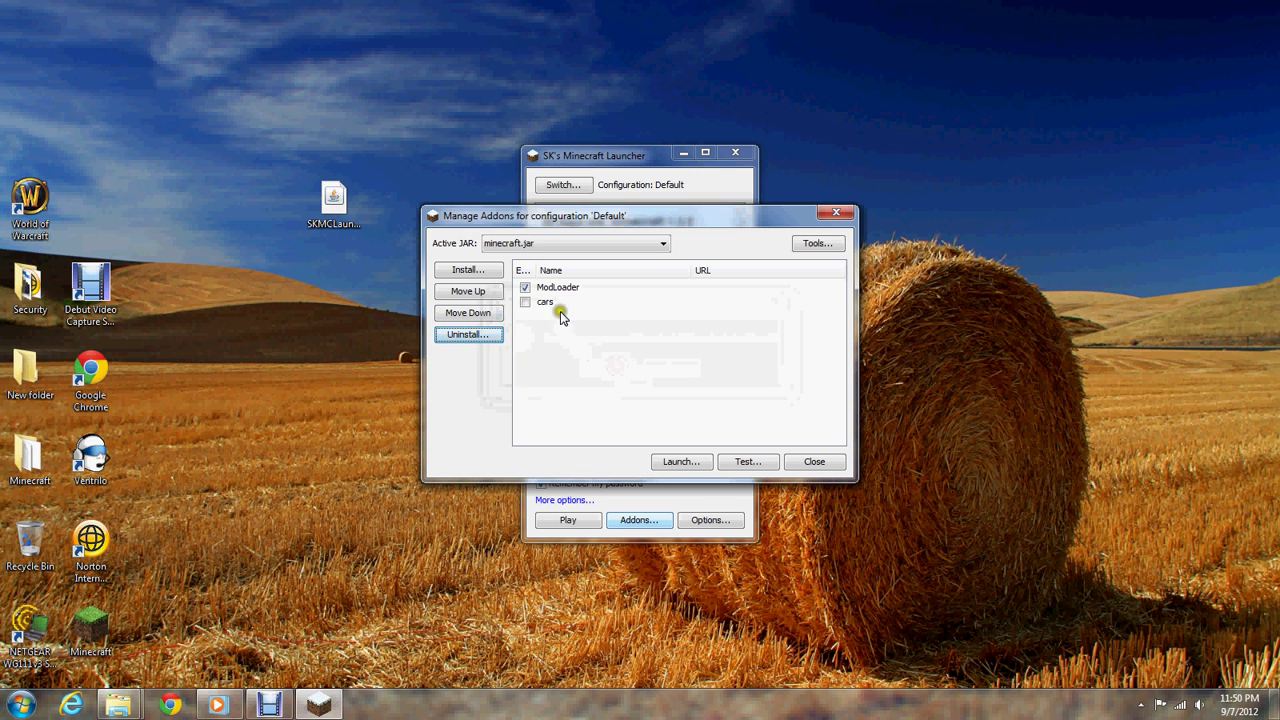
click(560, 305)
click(470, 334)
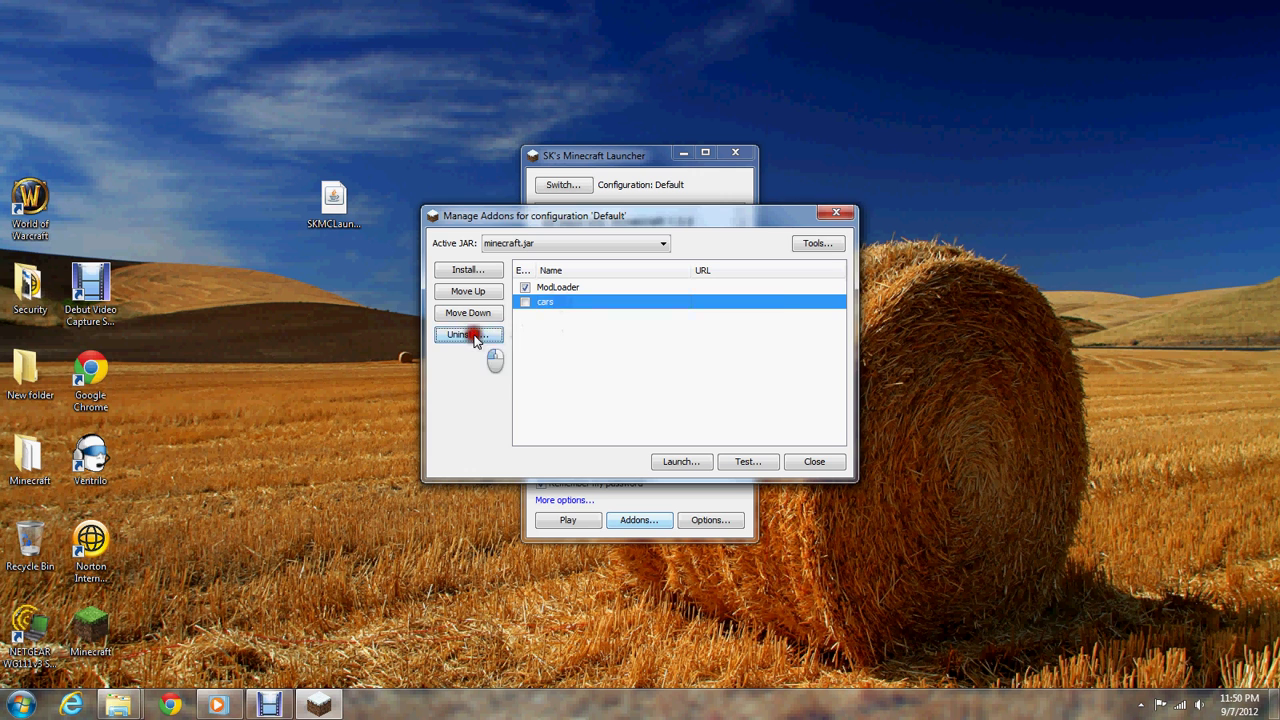
click(628, 372)
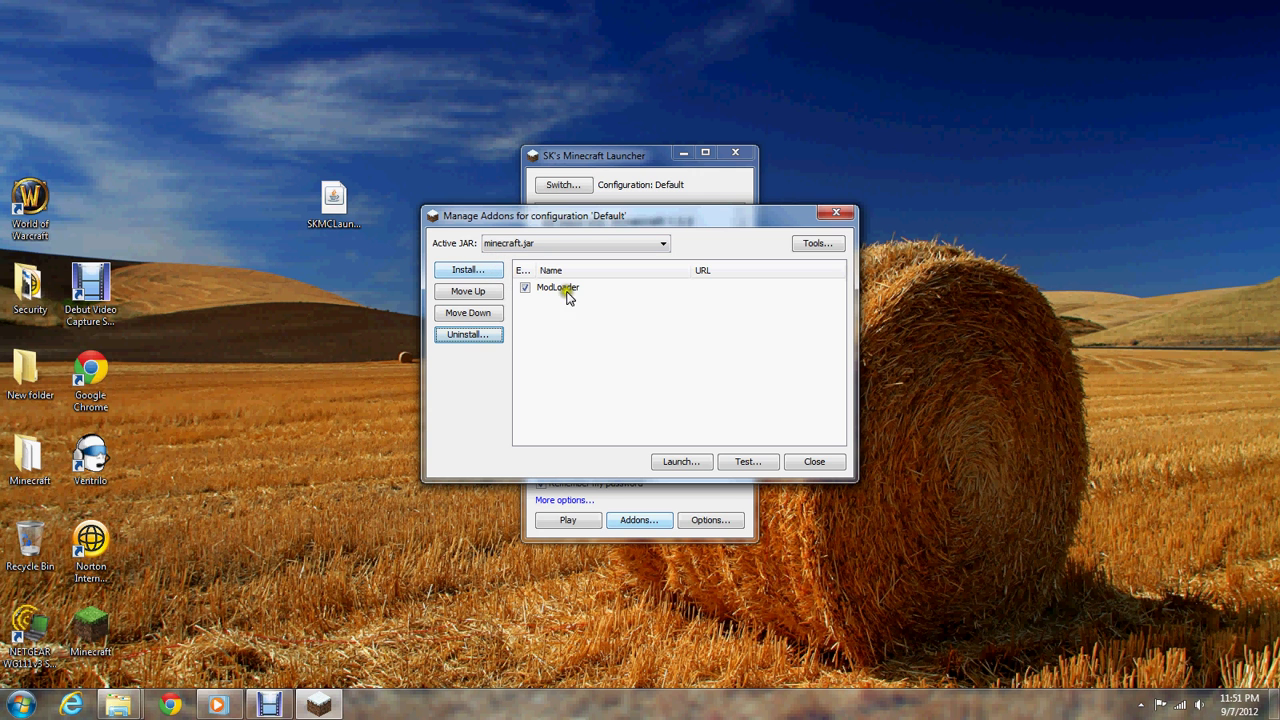
Install OptiFine_1.3.2_HD_U_B3, the 1.3.2 car mod v2.2 and the Hunting Traps Mod as addons.
click(500, 272)
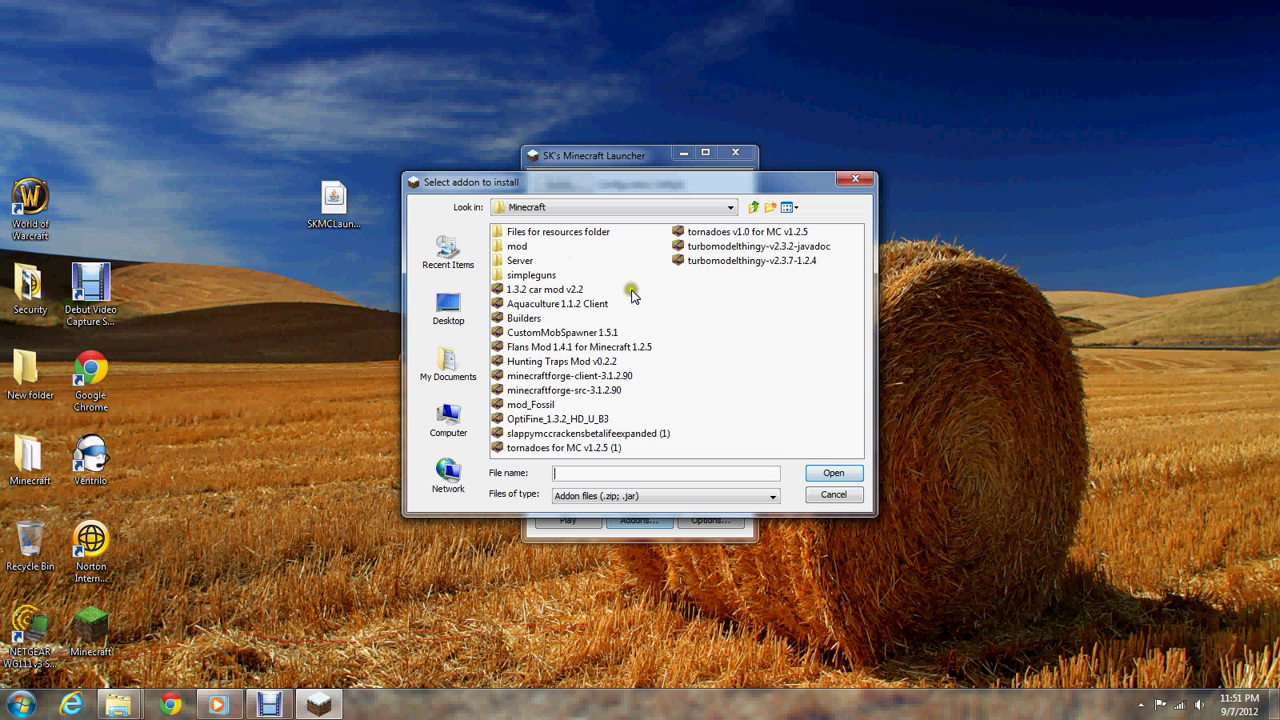
click(600, 265)
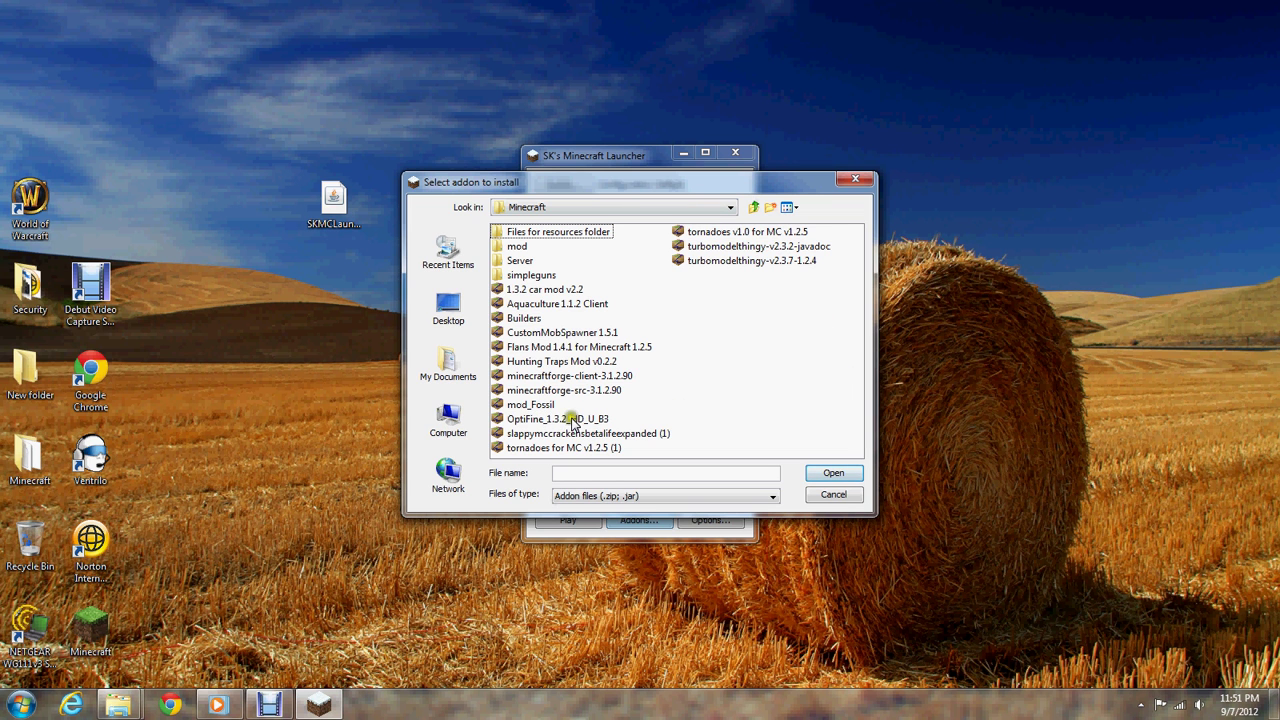
double_click(574, 424)
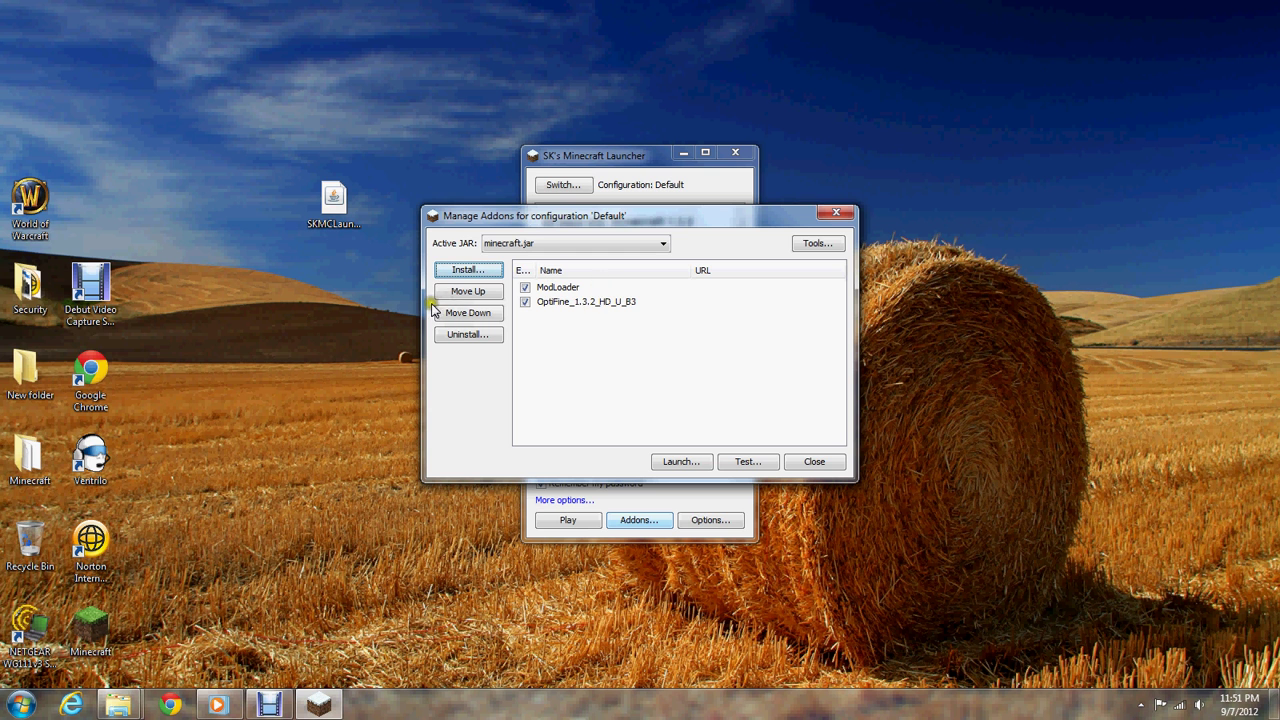
click(465, 275)
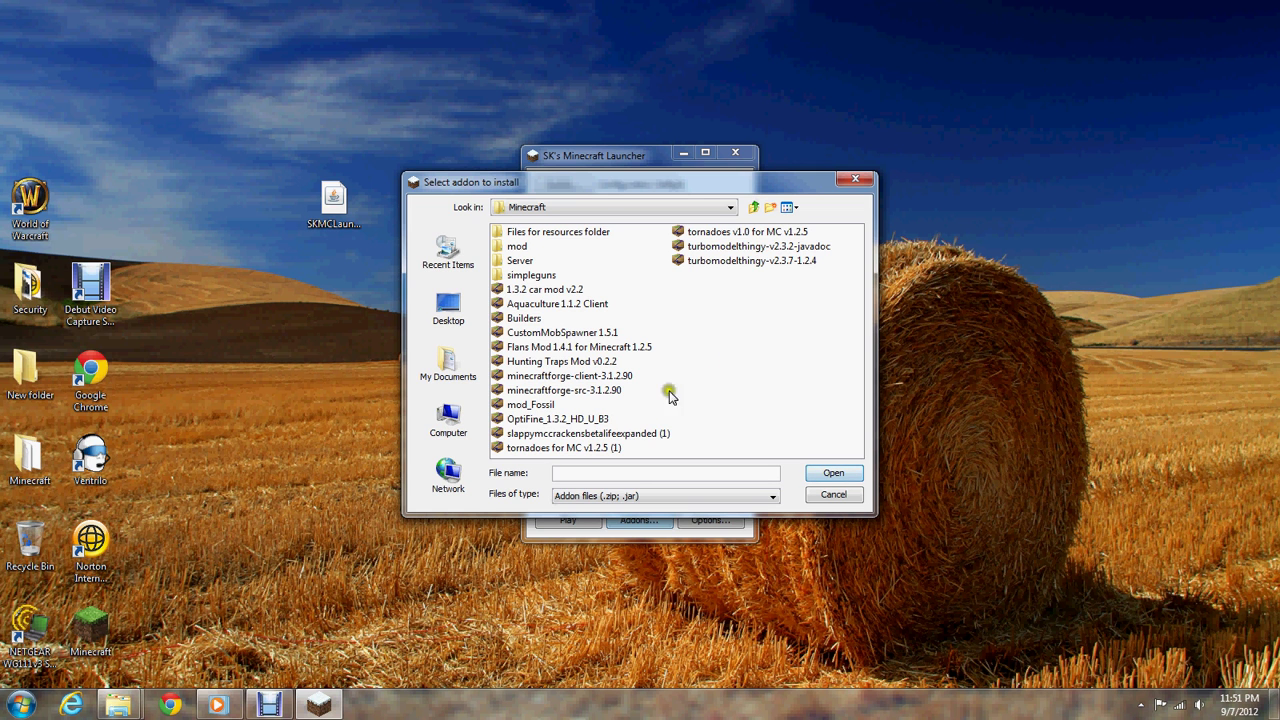
double_click(562, 289)
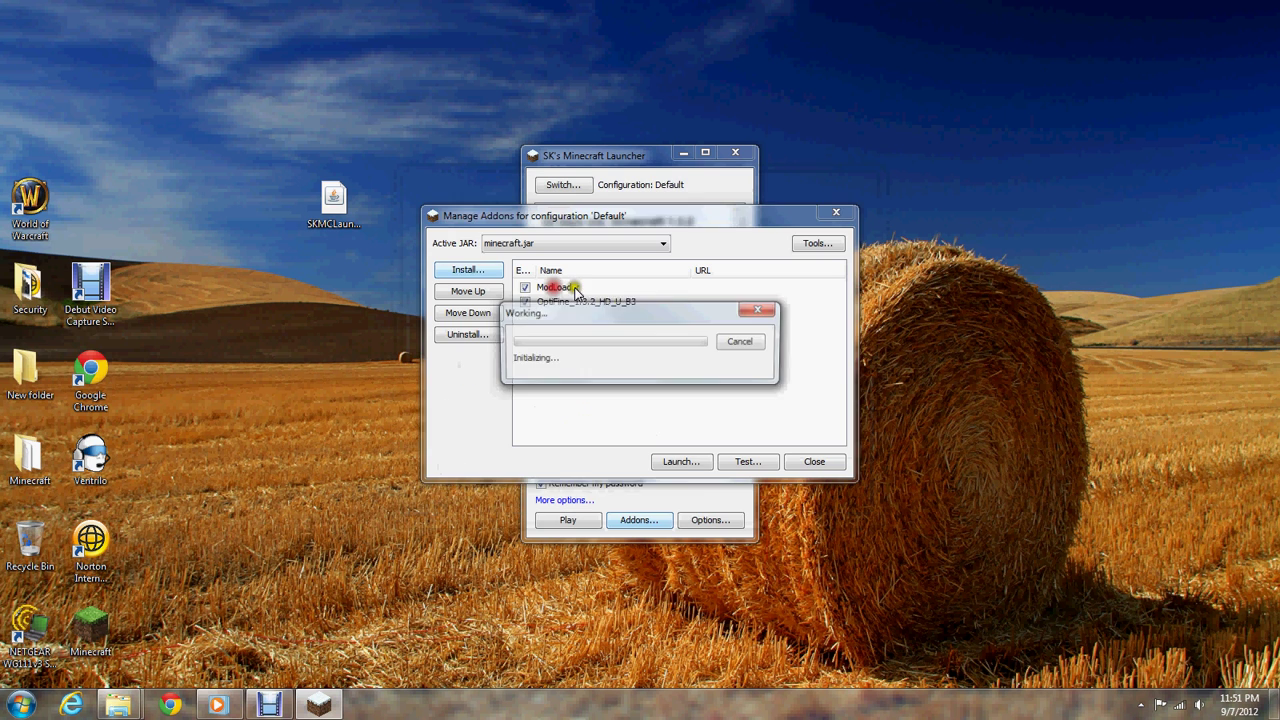
click(499, 273)
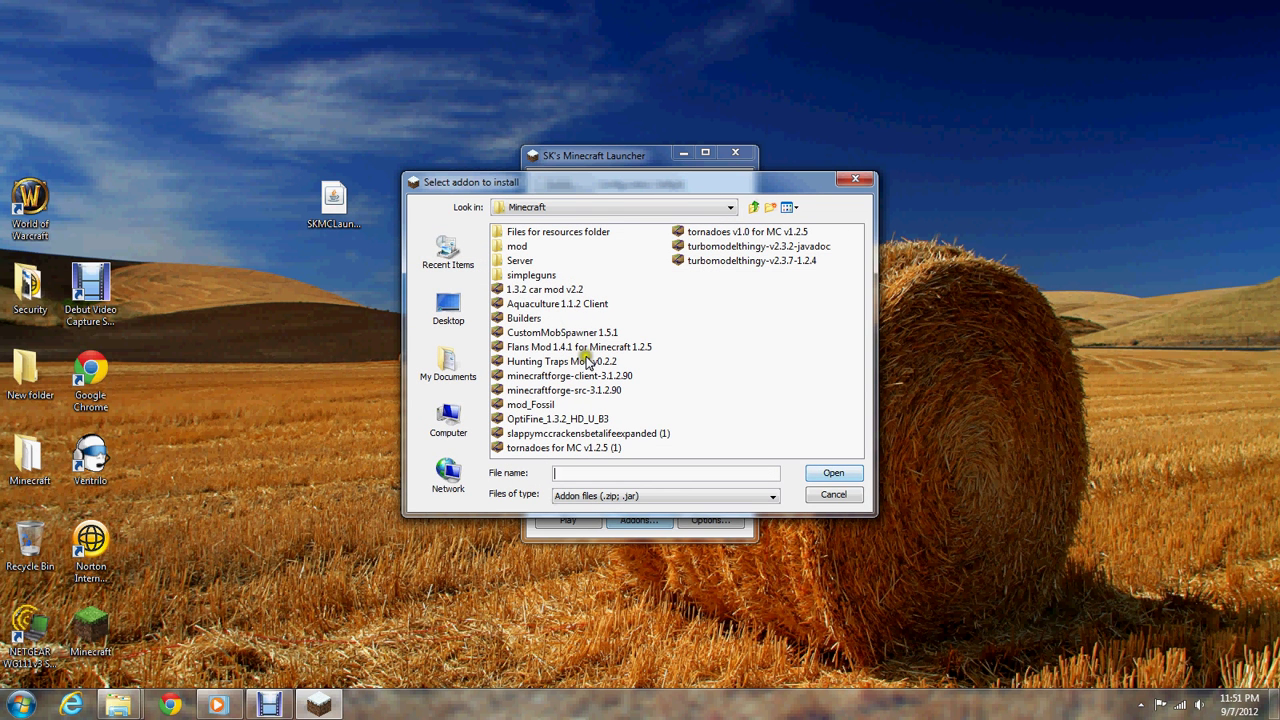
double_click(588, 364)
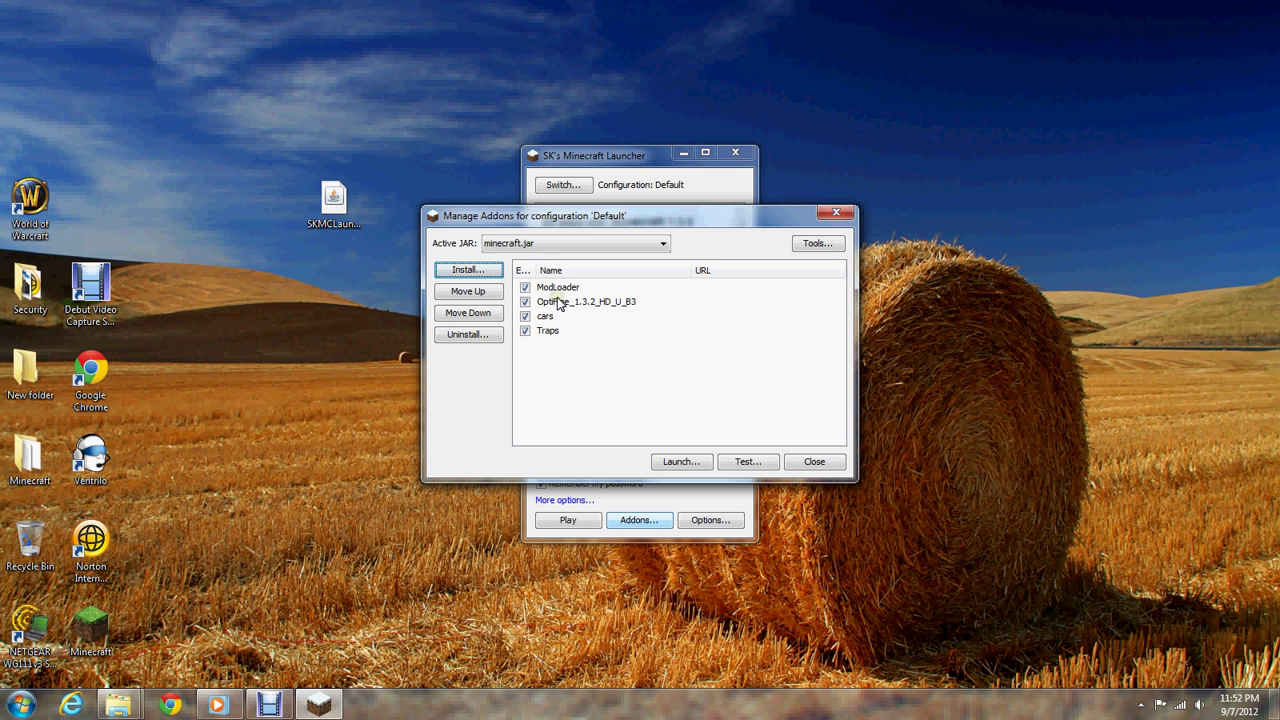
click(486, 271)
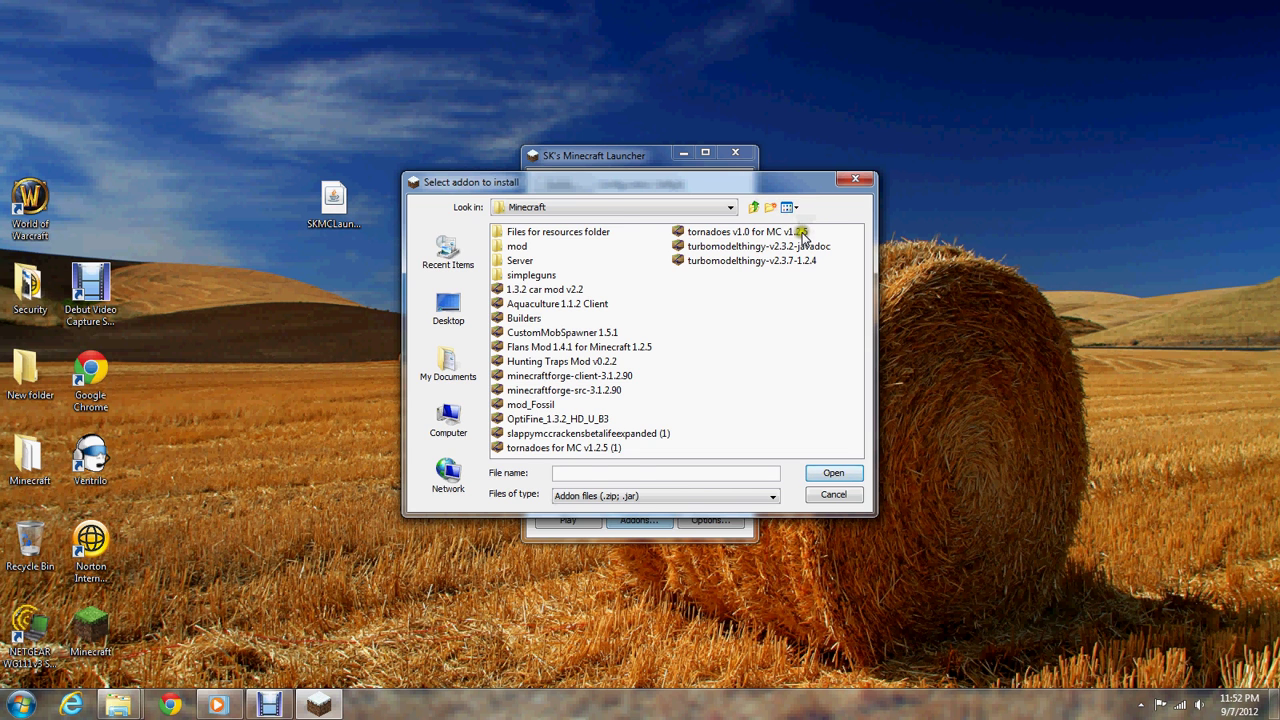
double_click(801, 233)
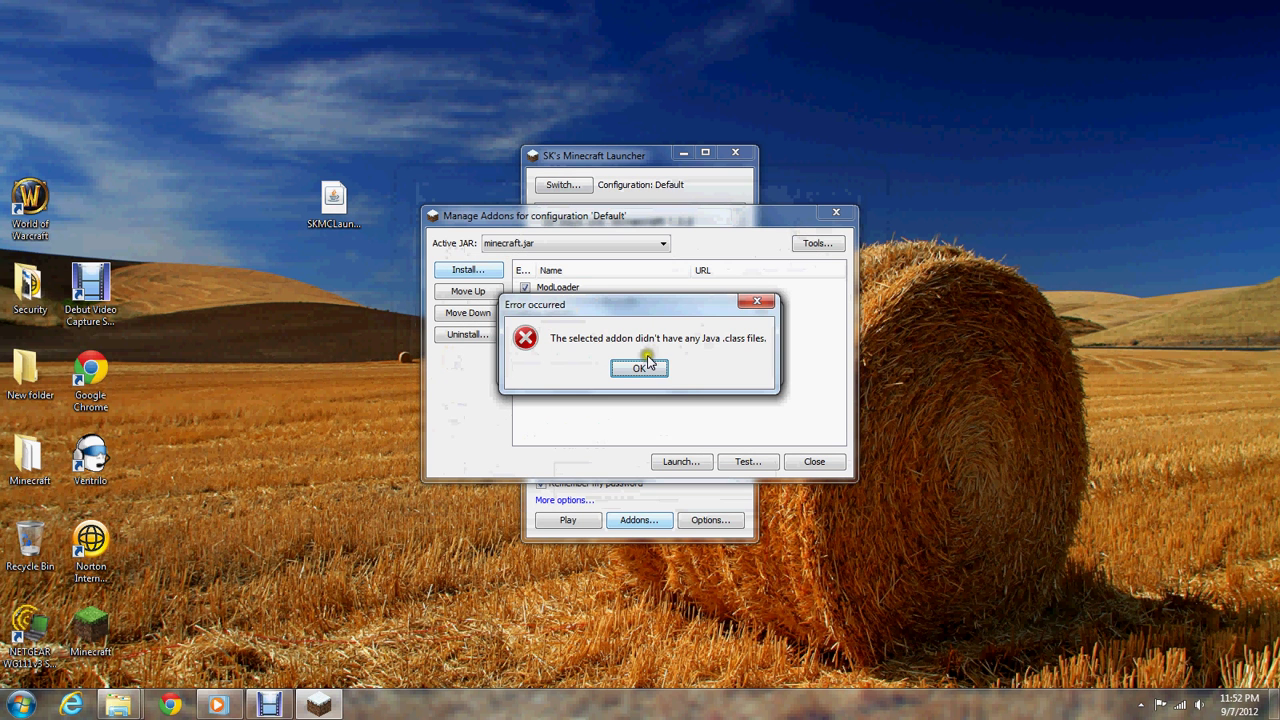
click(640, 369)
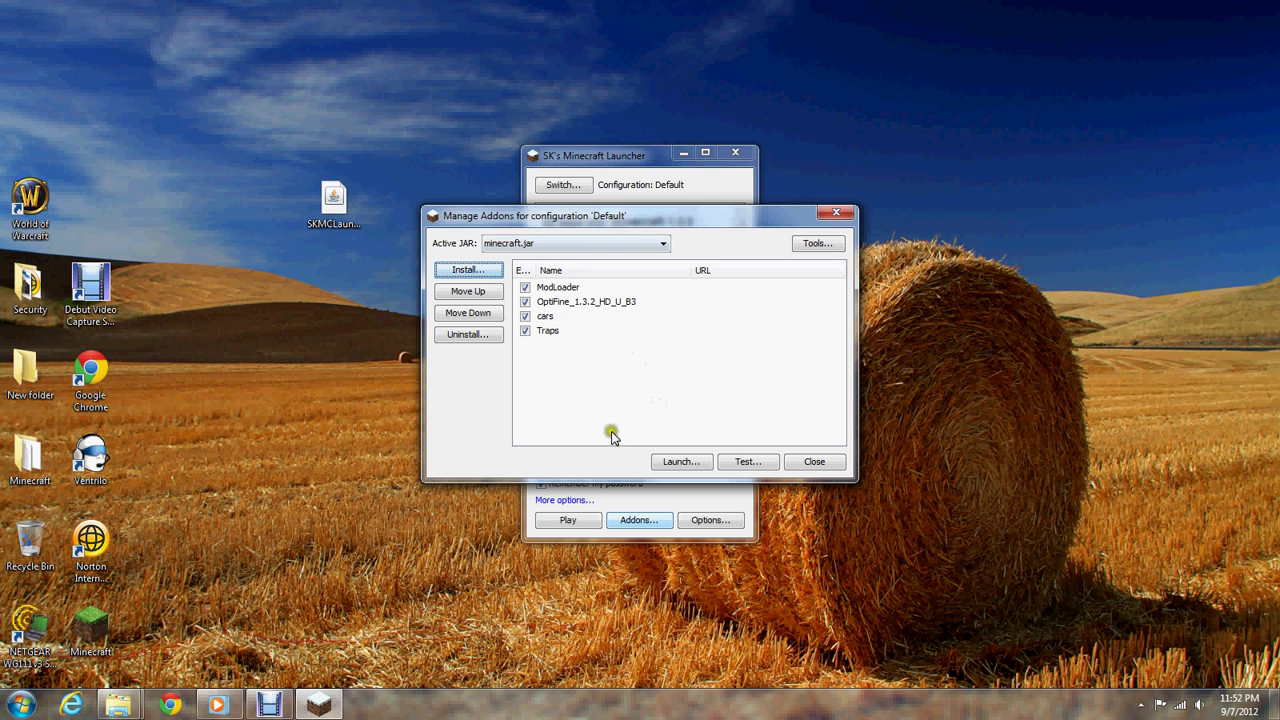
Test-launch Minecraft with the addons and play the 'sea' singleplayer world.
click(730, 461)
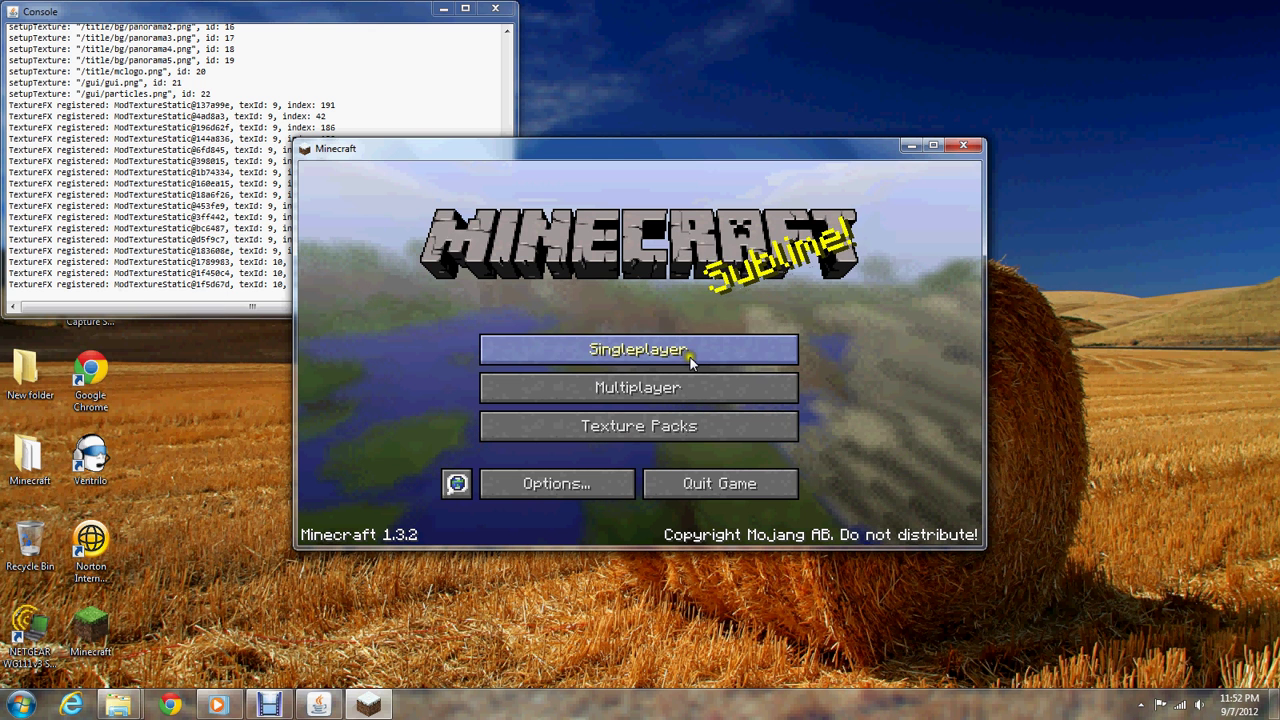
click(528, 340)
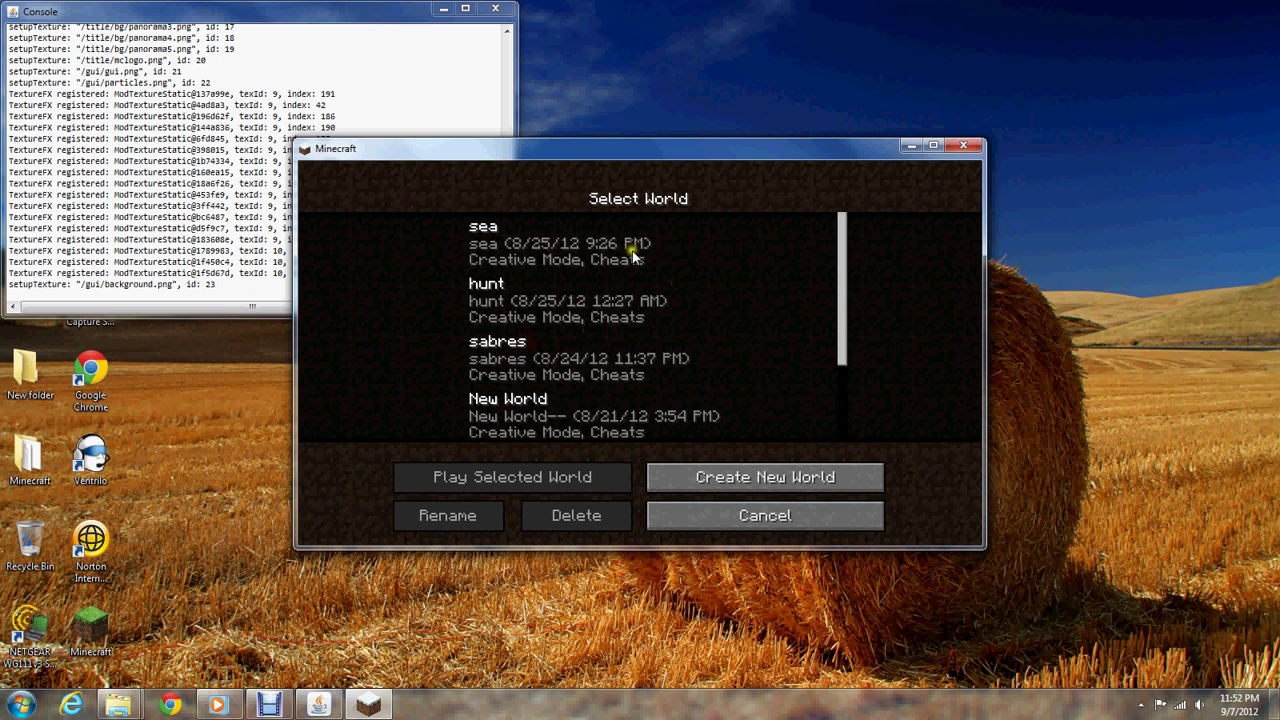
click(494, 268)
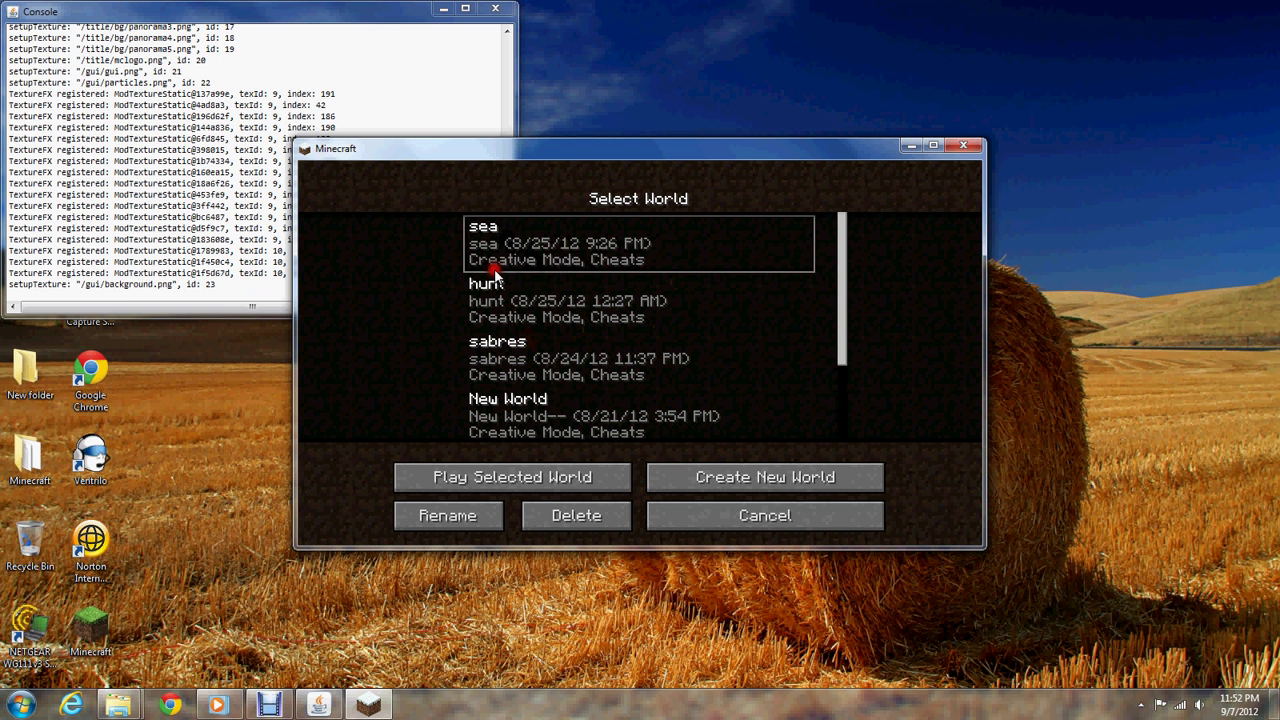
click(507, 479)
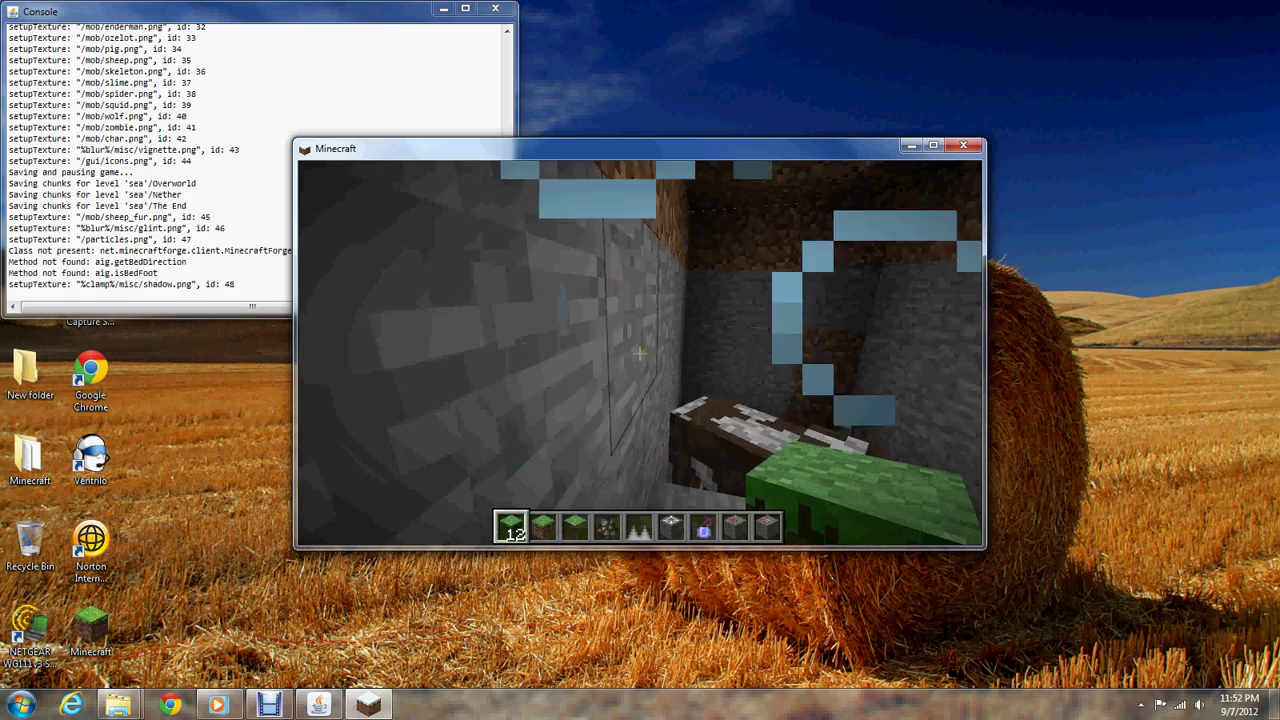
Walk around the wooden hut, through its doorway and back out toward the field.
key(space)
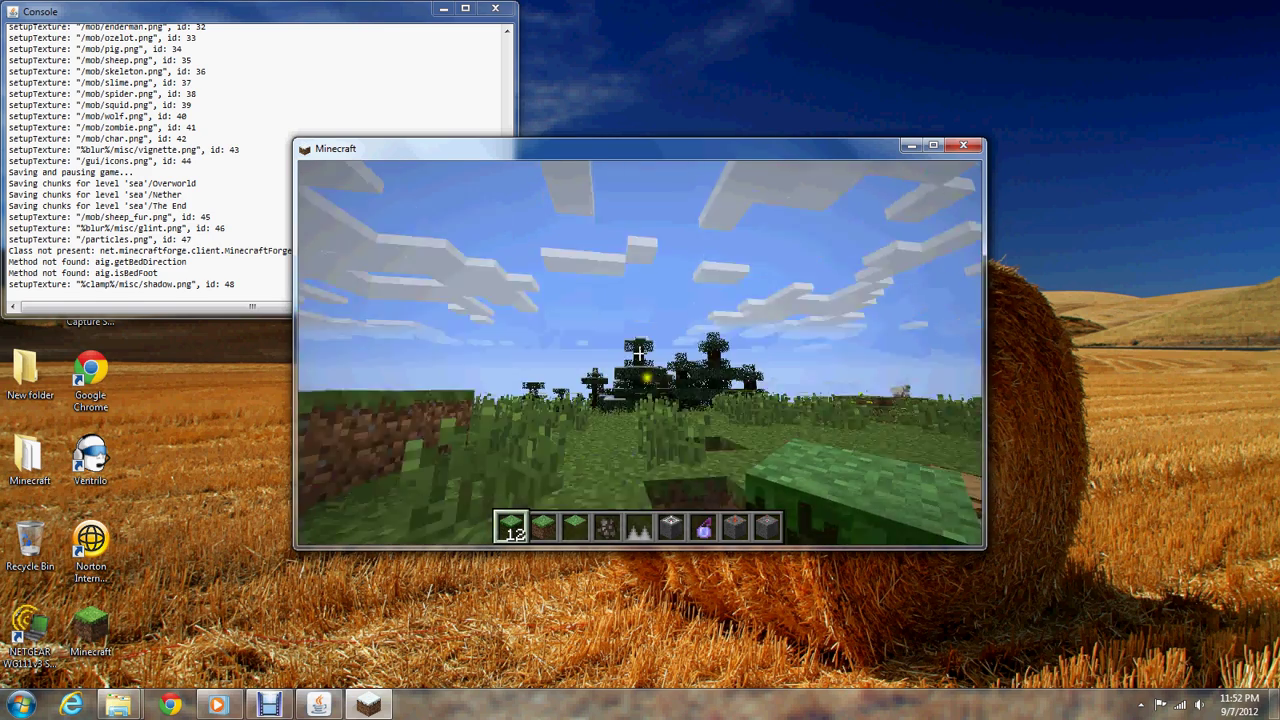
key(s)
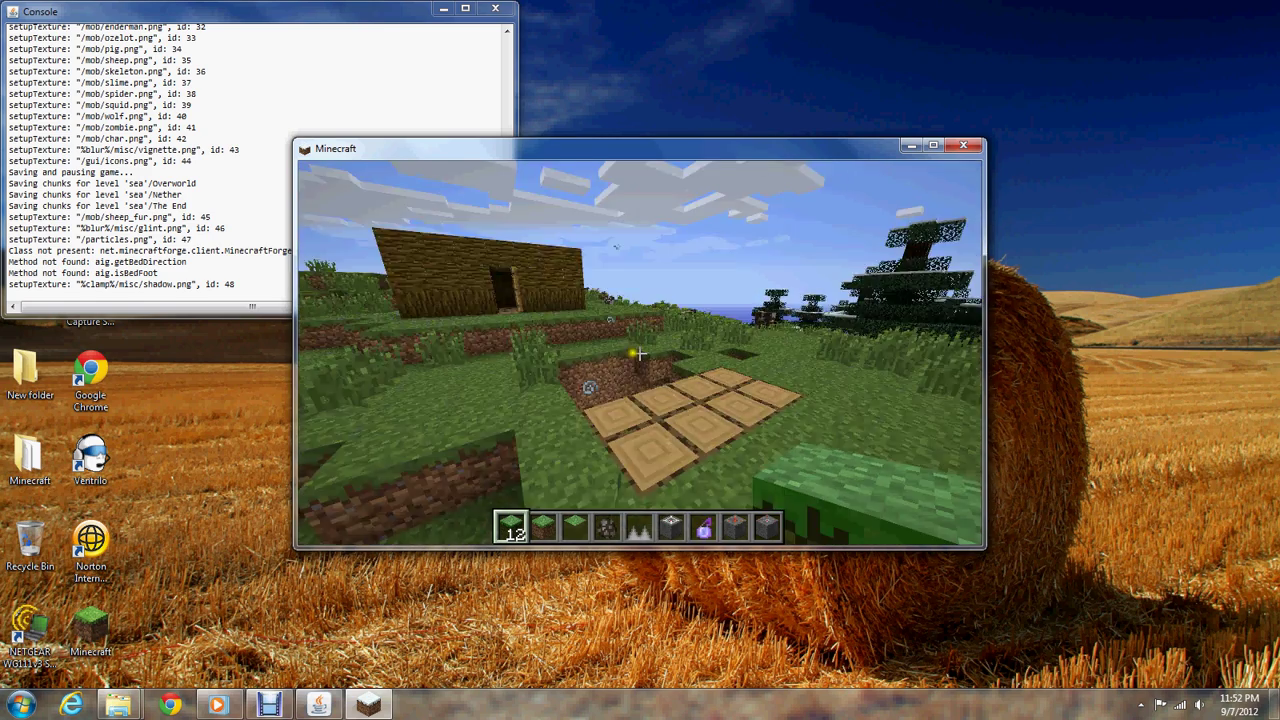
key(w)
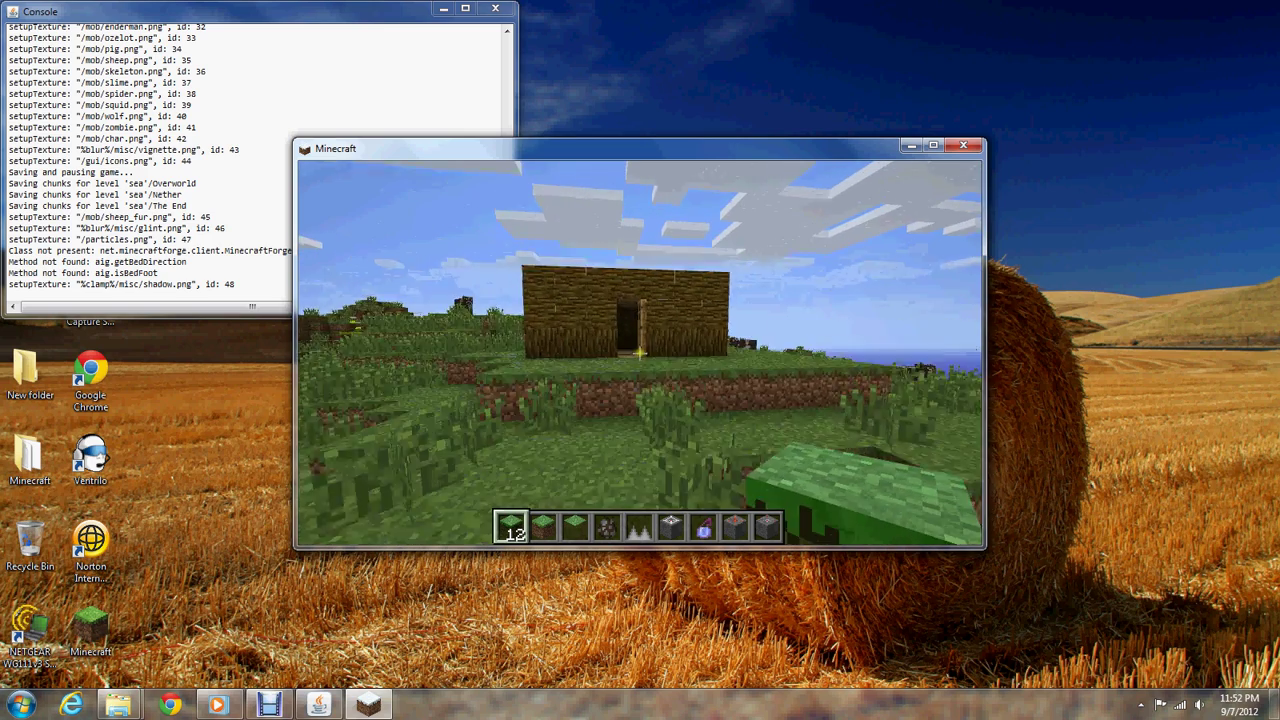
key(w)
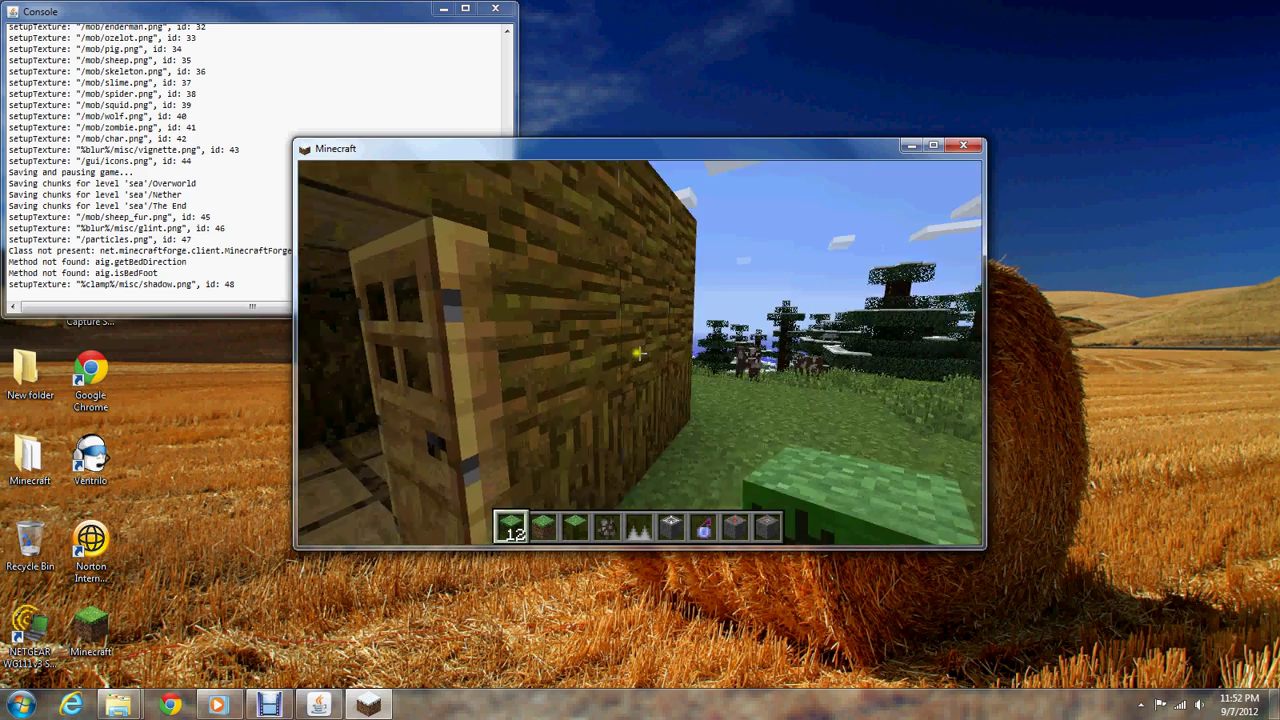
key(s)
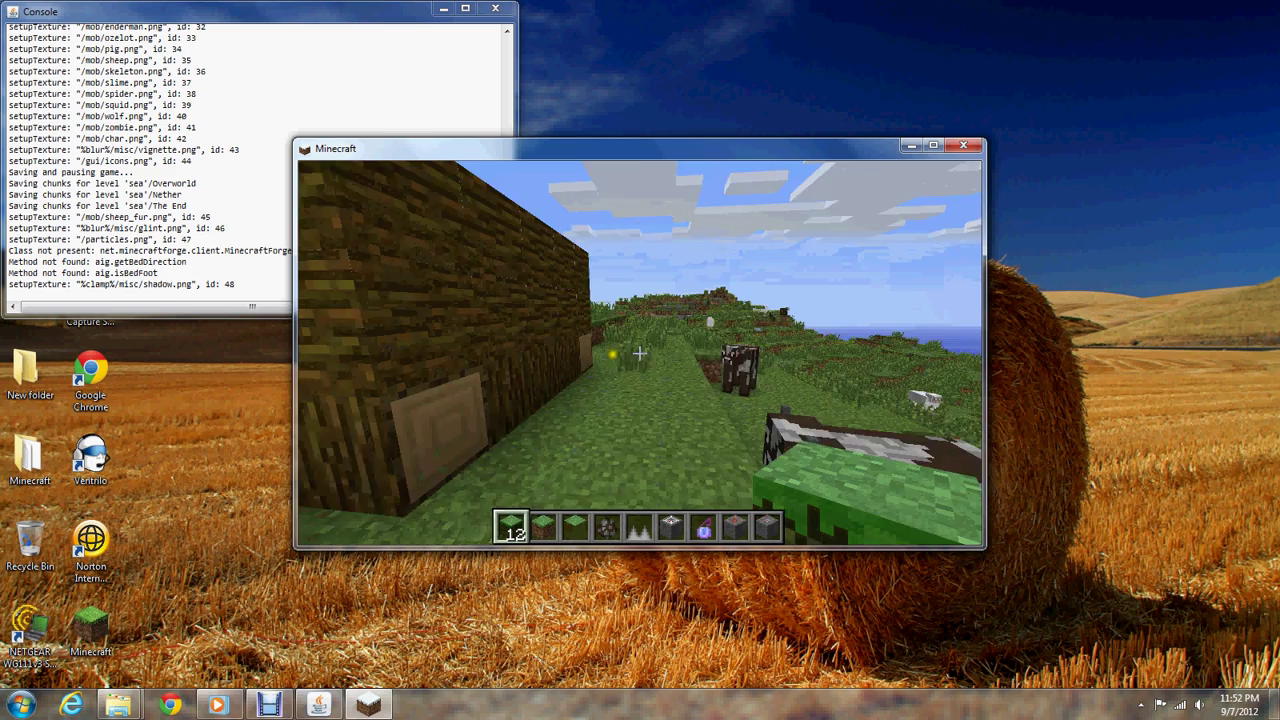
key(w)
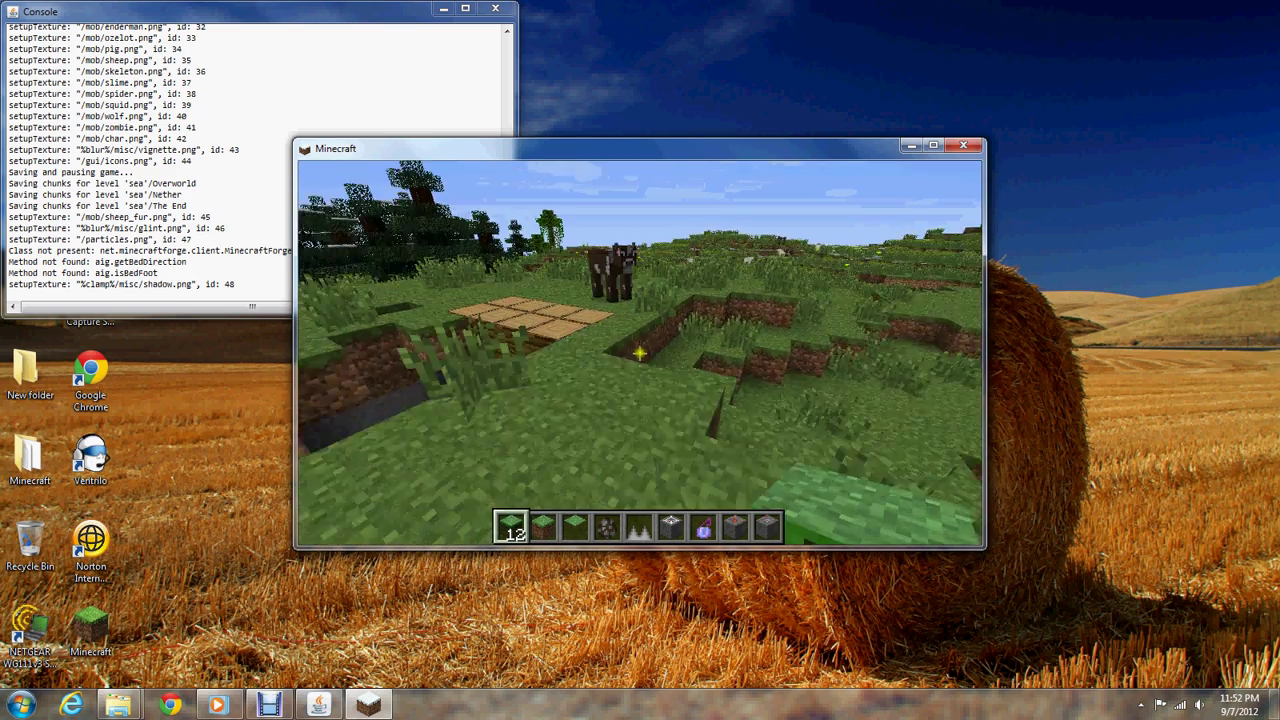
key(w)
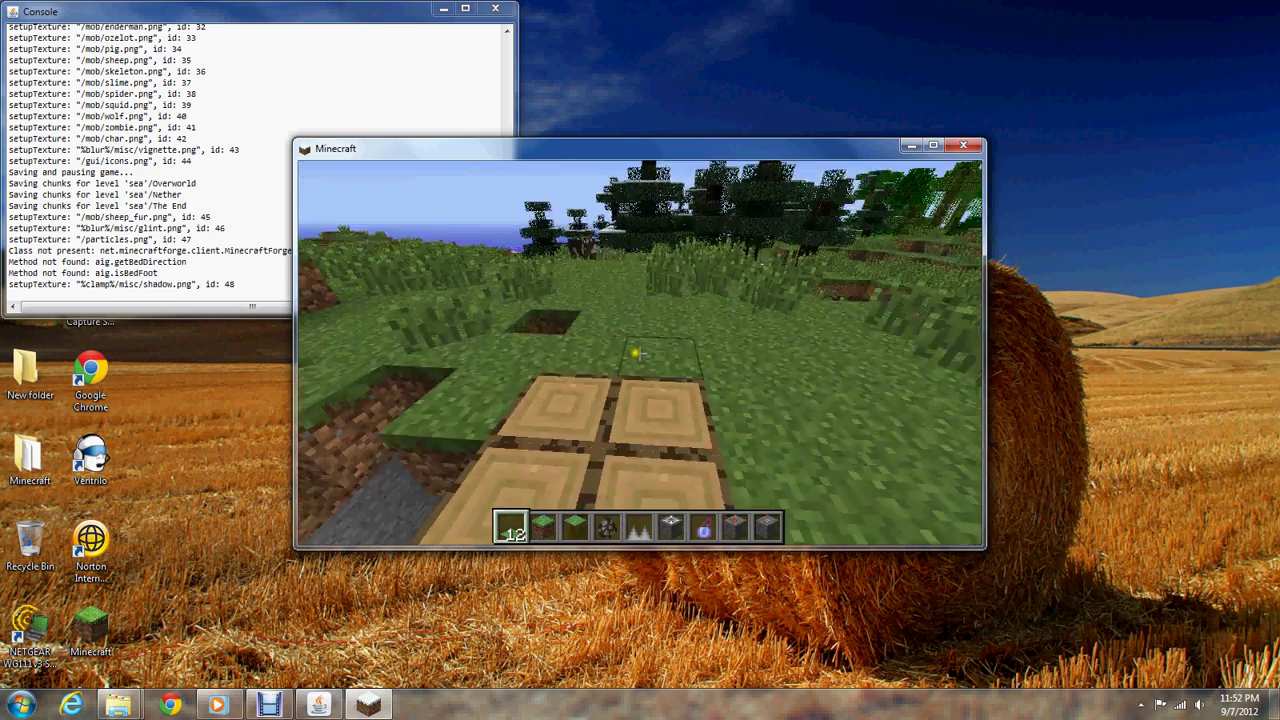
key(w)
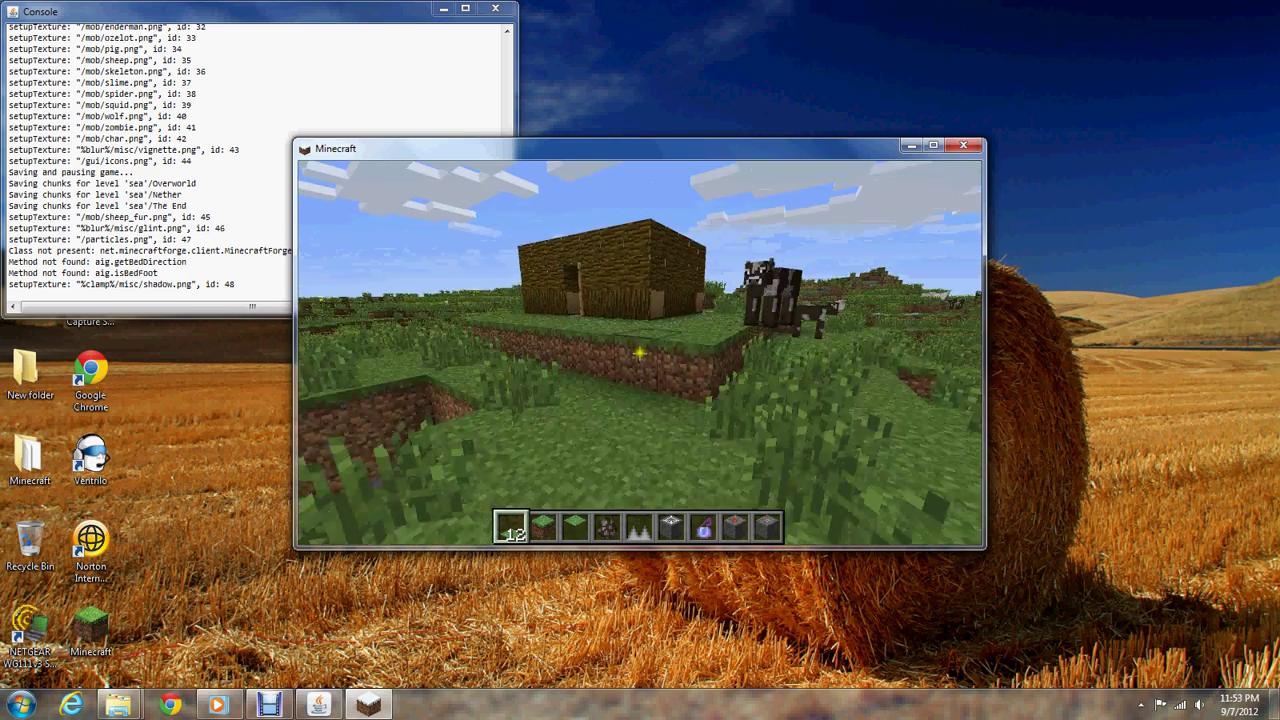
key(w)
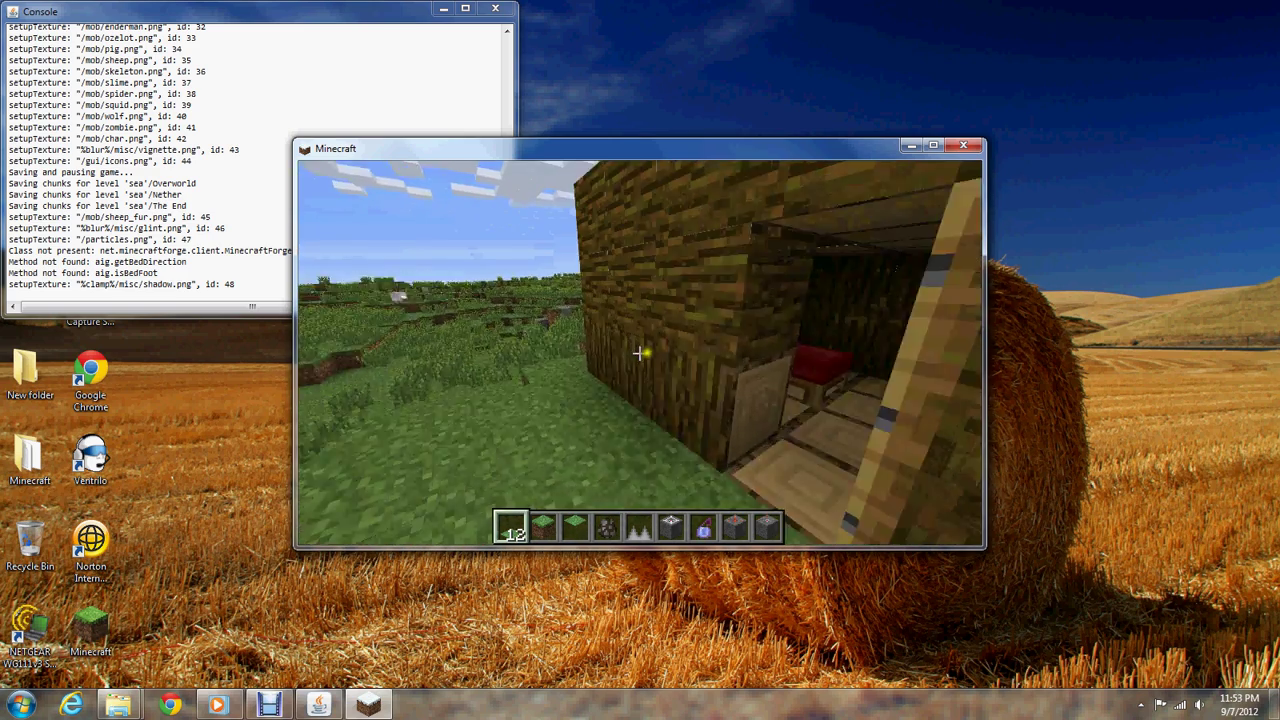
key(w)
key(s)
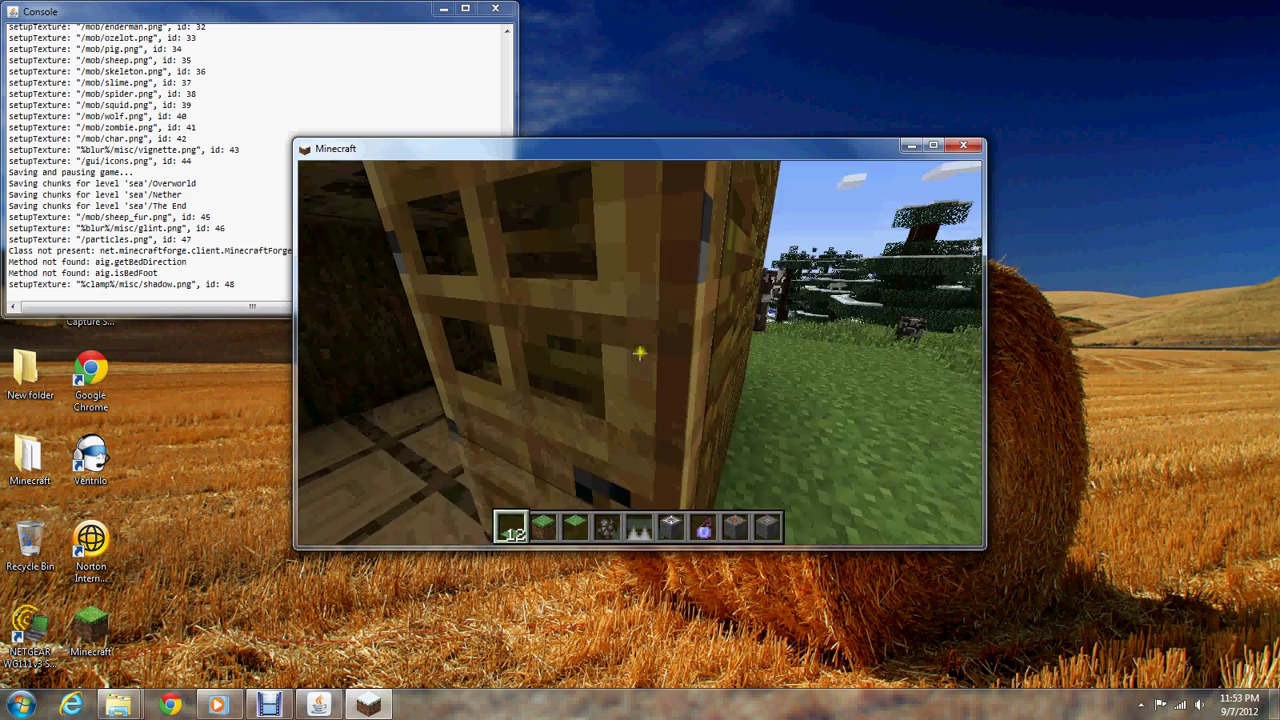
key(s)
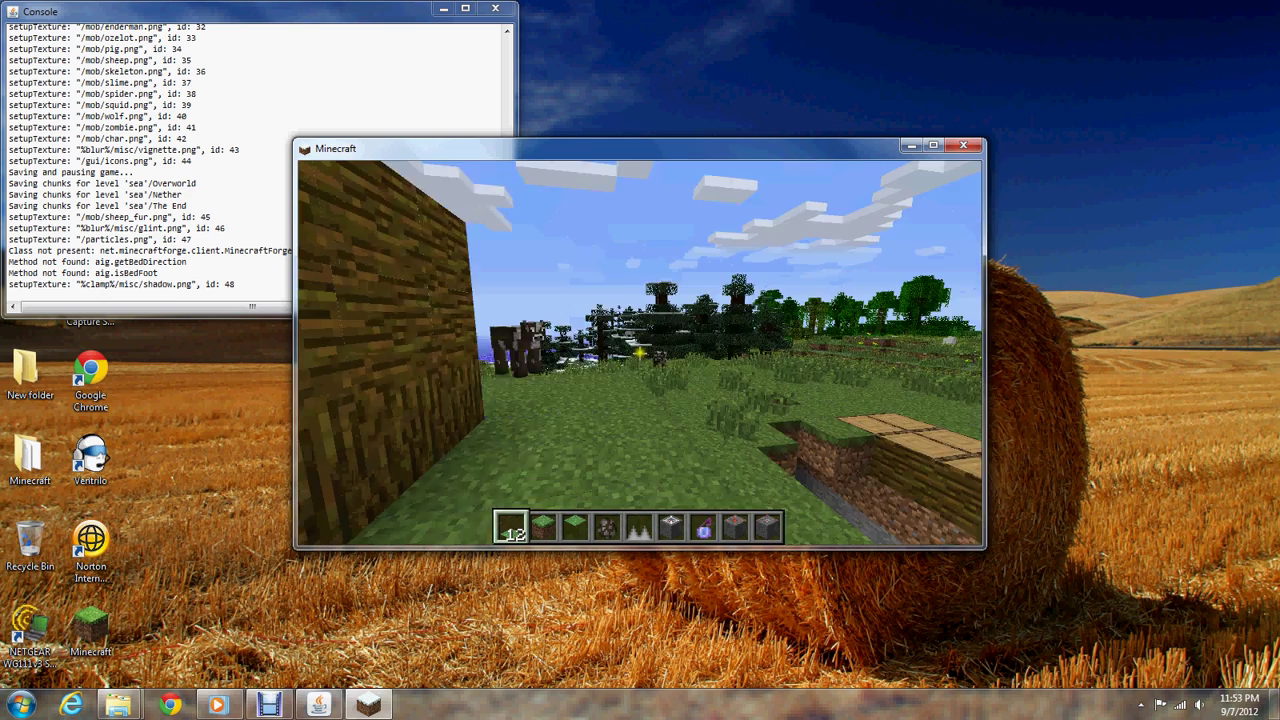
Open the creative inventory and scroll Search Items to find Traps items like Iron Spikes.
key(e)
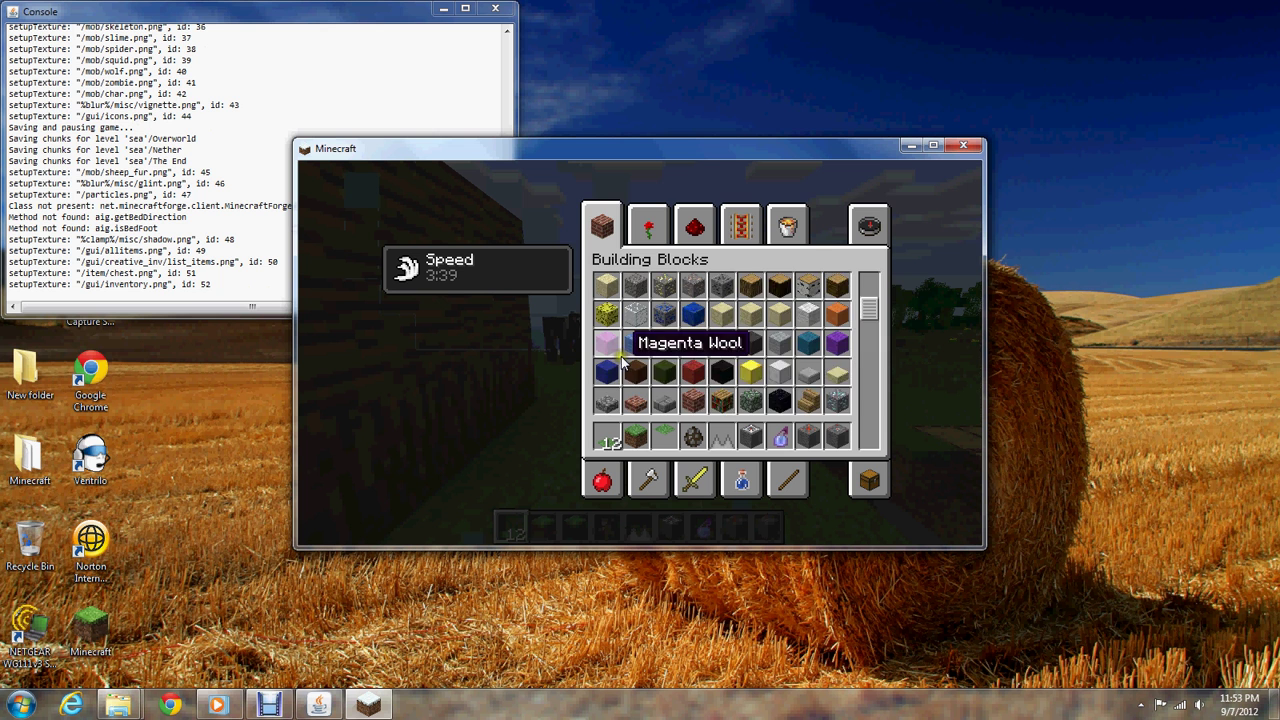
drag(868, 335, 868, 460)
scroll(862, 400, up, 1)
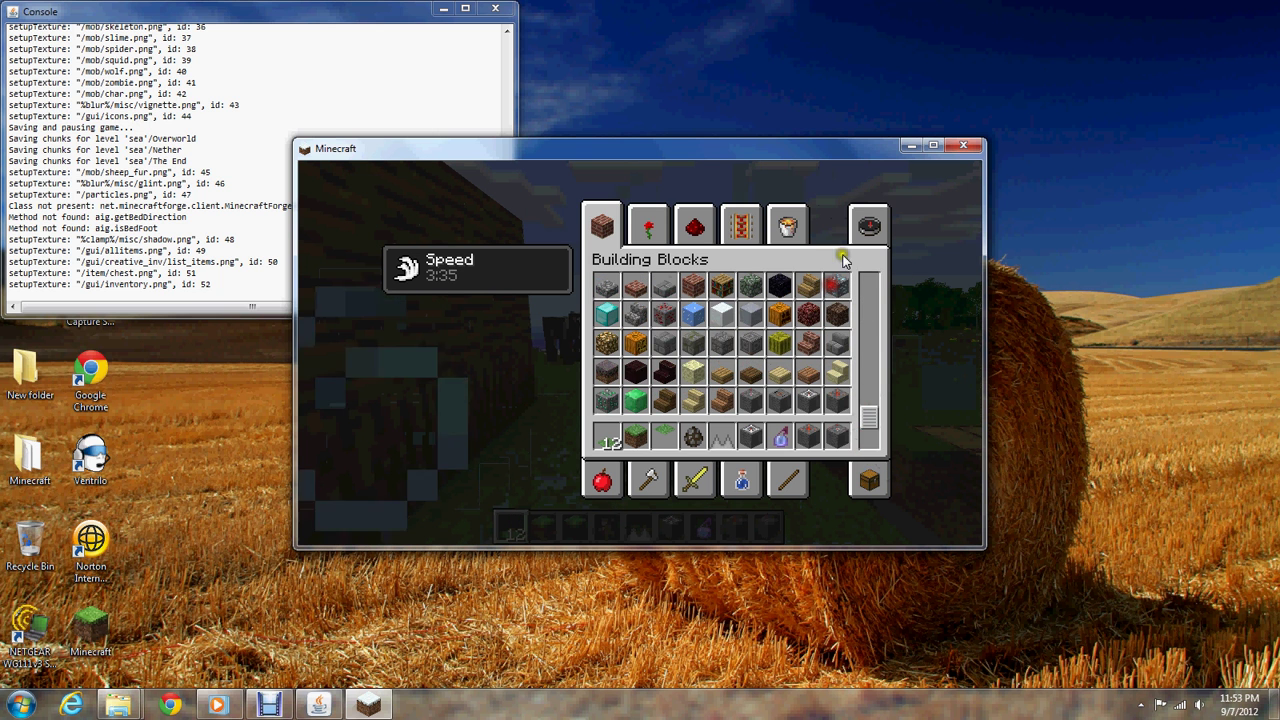
click(868, 225)
drag(868, 282, 874, 455)
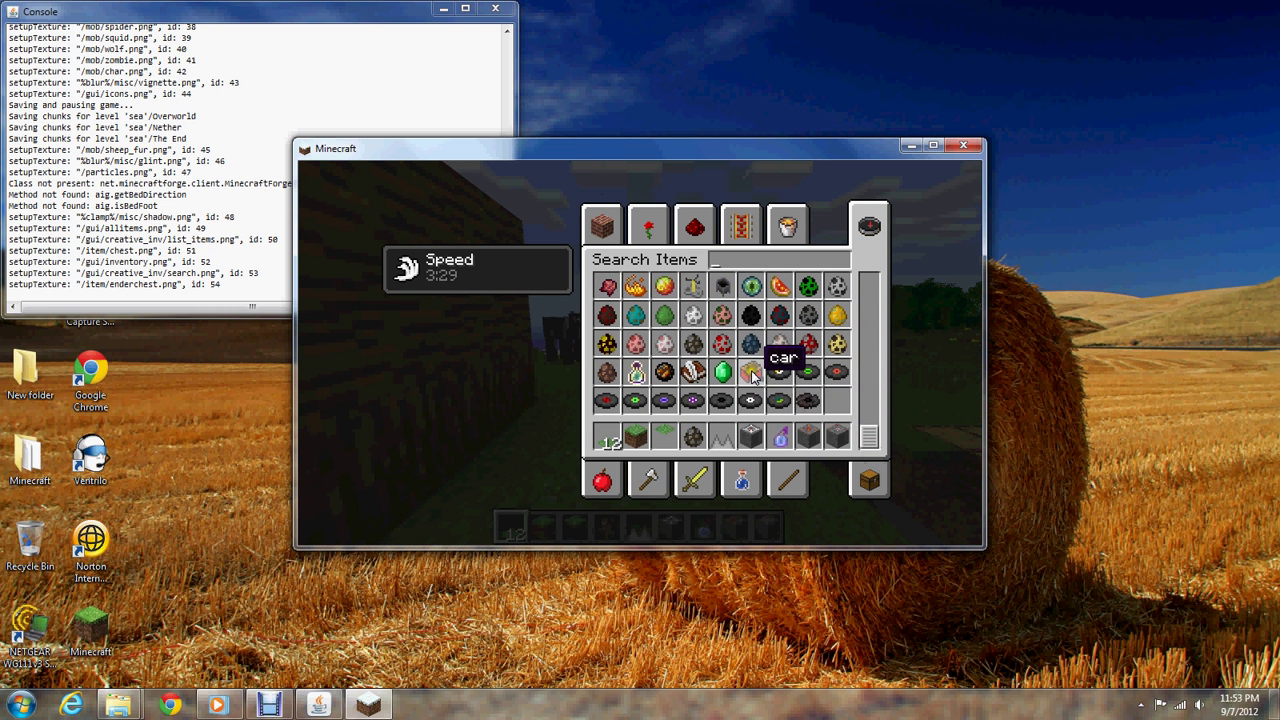
drag(868, 435, 867, 343)
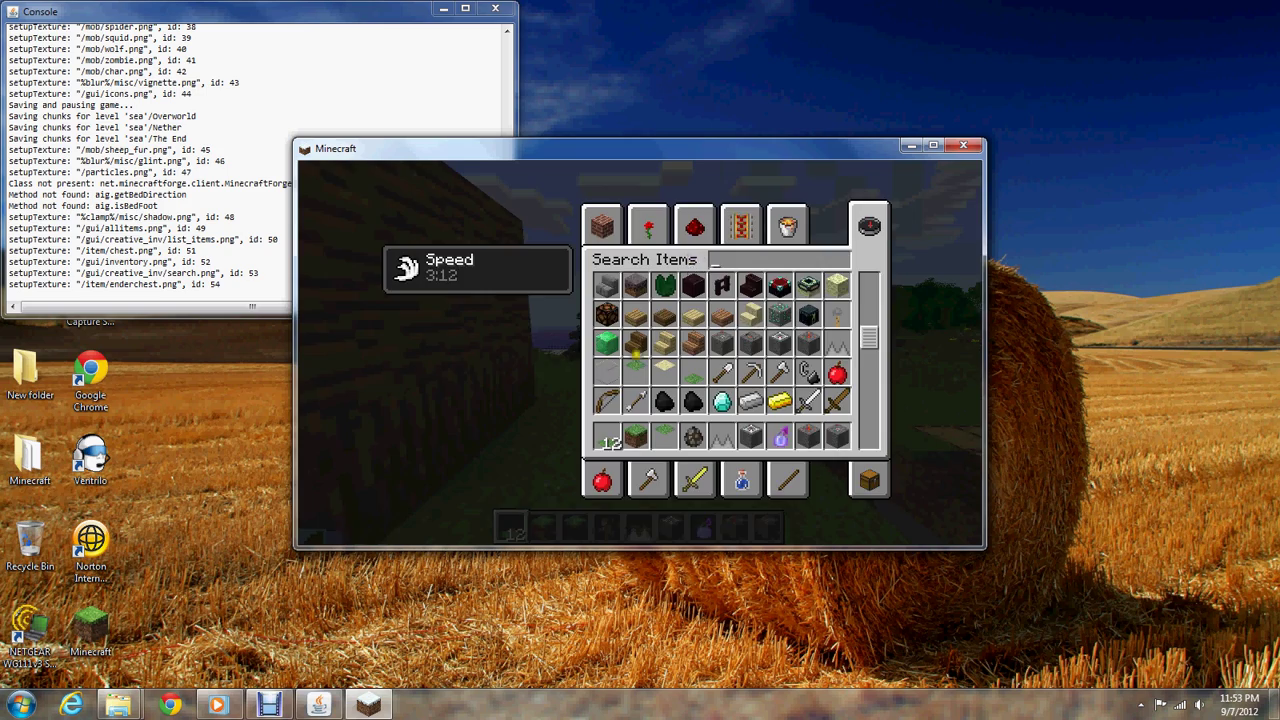
Close the creative inventory with Escape to return to the sea world's field.
key(Escape)
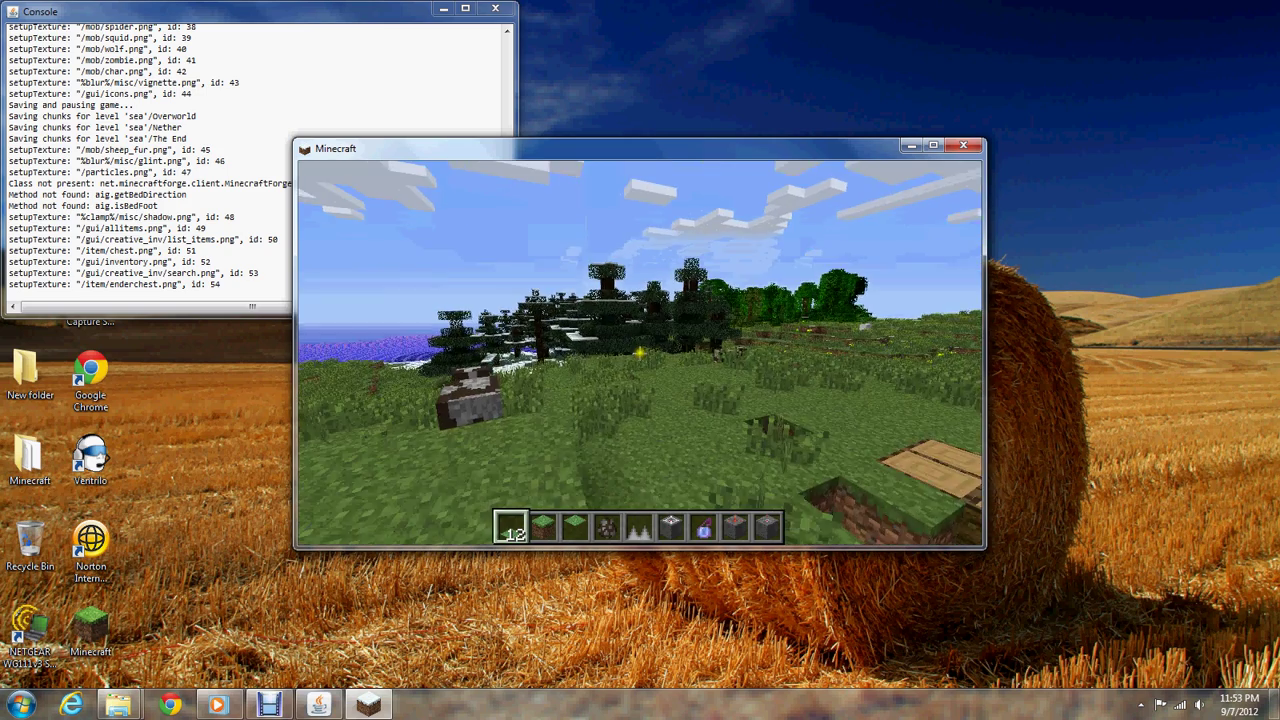